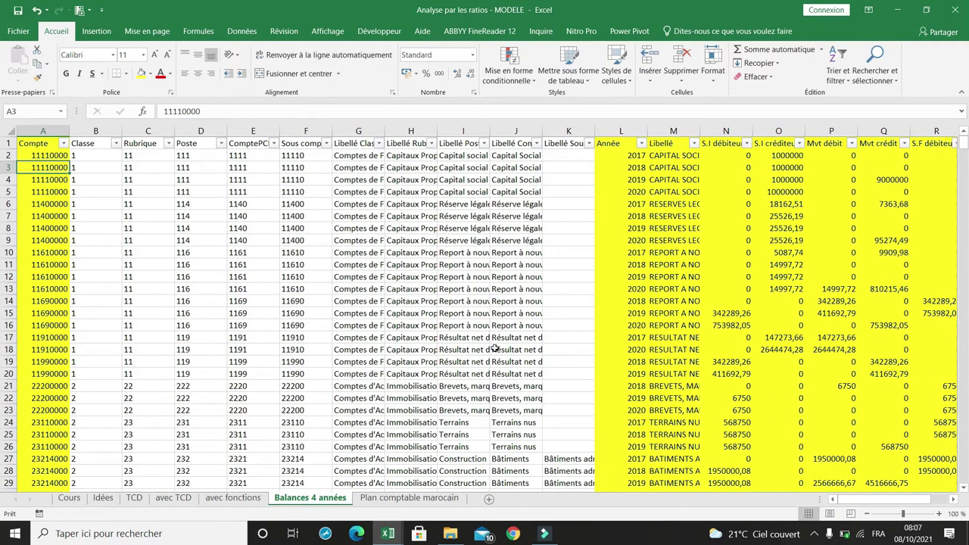
- Copy the heading and description block A1:D5 from the "avec fonctions" sheet into A1 of a new sheet
click(232, 497)
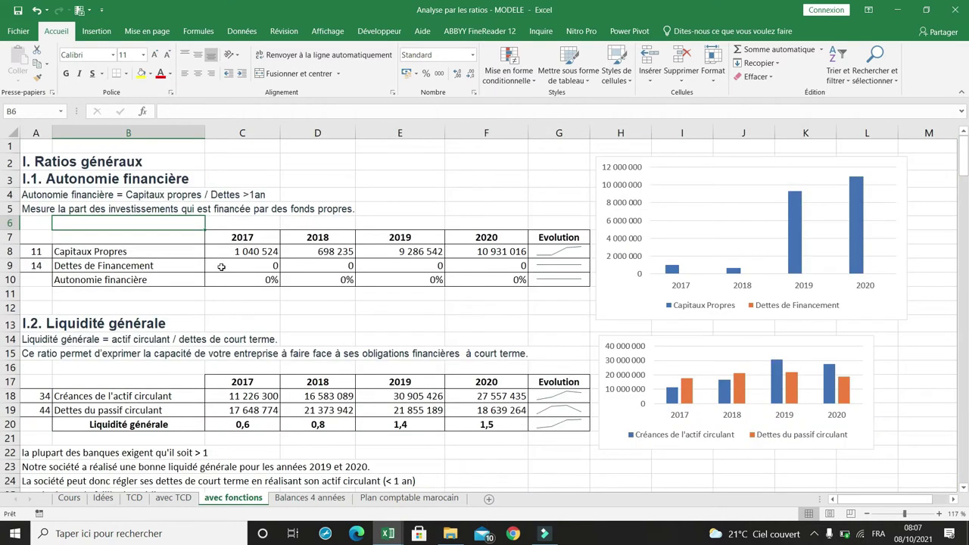
drag(290, 209, 8, 144)
key(ctrl+c)
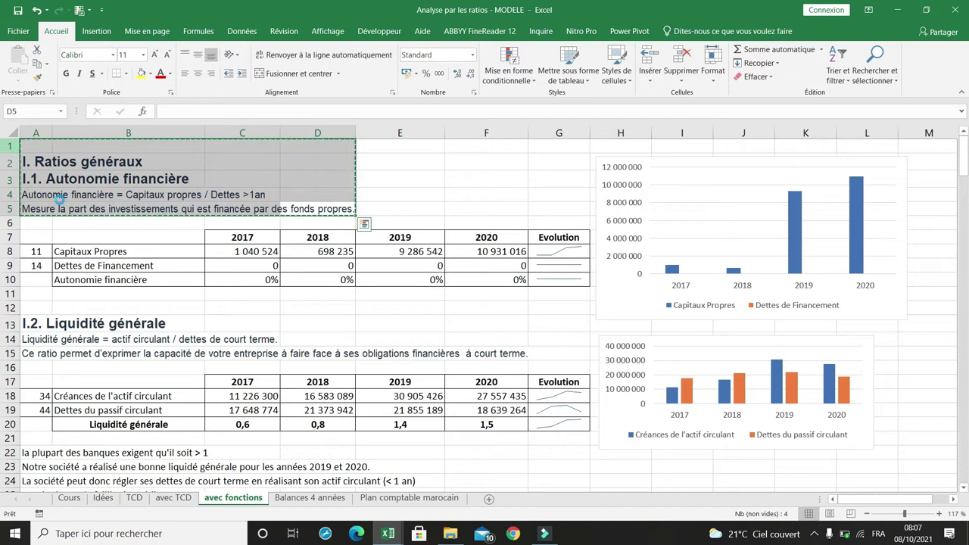
click(488, 499)
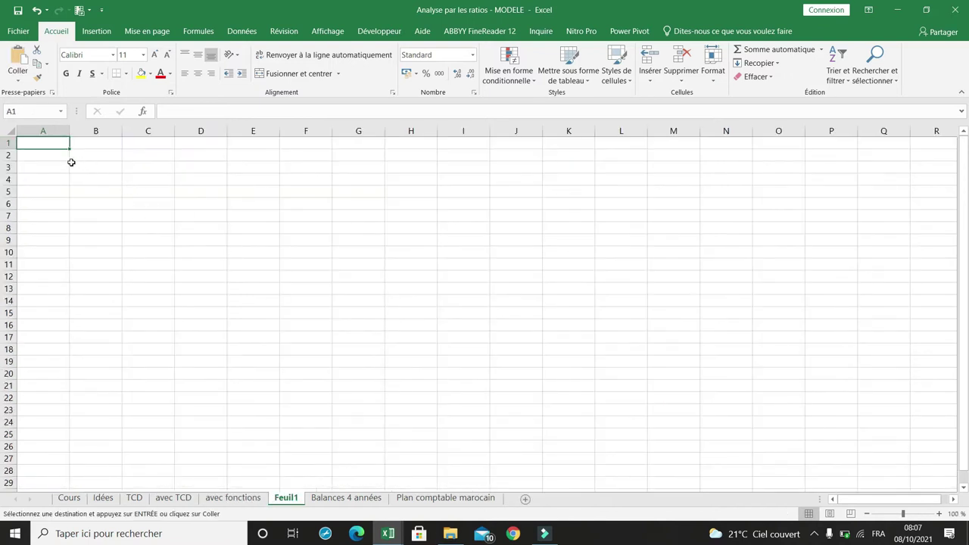
key(ctrl+v)
click(91, 269)
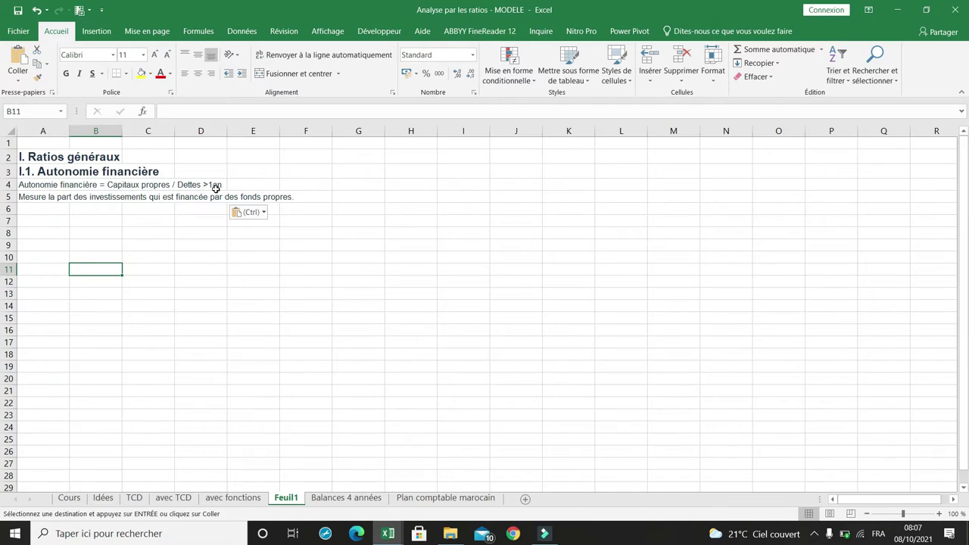
- Copy the table A7:F10 from the "avec fonctions" sheet to A7 of the new sheet and clear the contents of A8:F10
key(ctrl+Page_Up)
drag(496, 279, 46, 235)
key(ctrl+c)
key(ctrl+Page_Down)
click(62, 221)
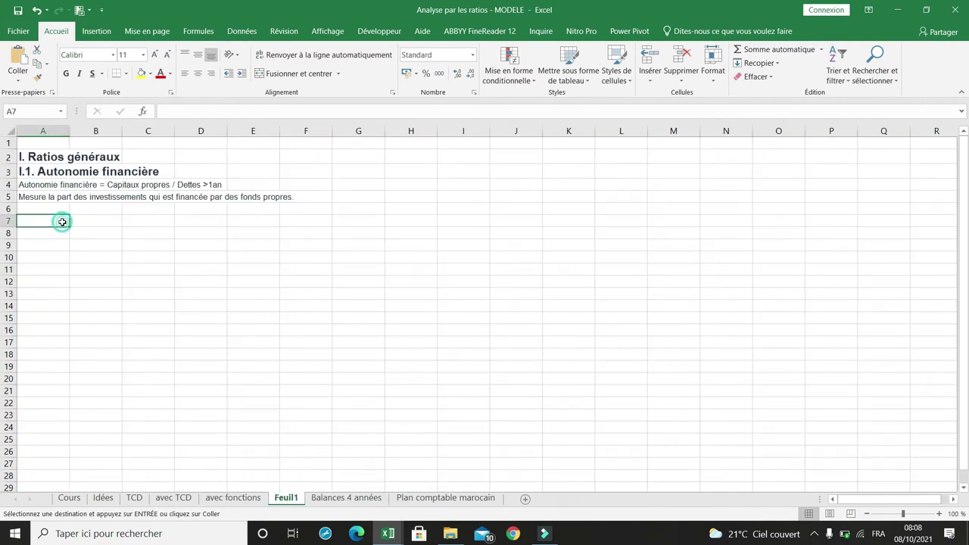
key(ctrl+v)
drag(310, 257, 56, 234)
key(Delete)
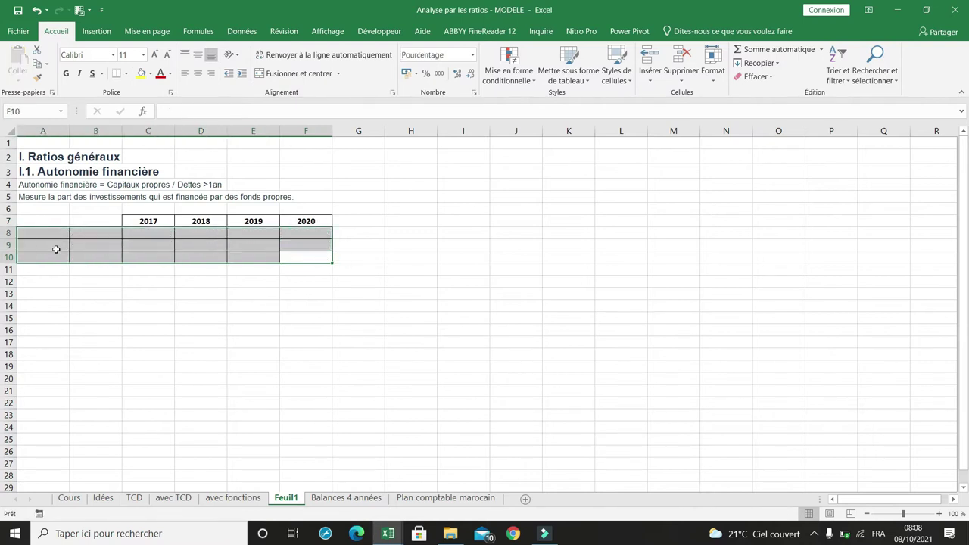
- Enter the account codes 11 in cell A8 and 44 in cell A9
click(915, 514)
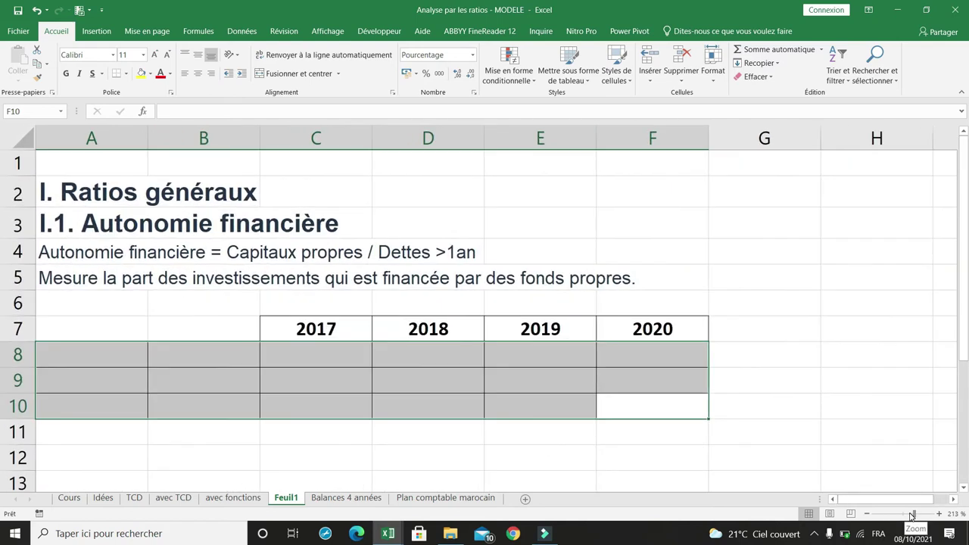
click(911, 514)
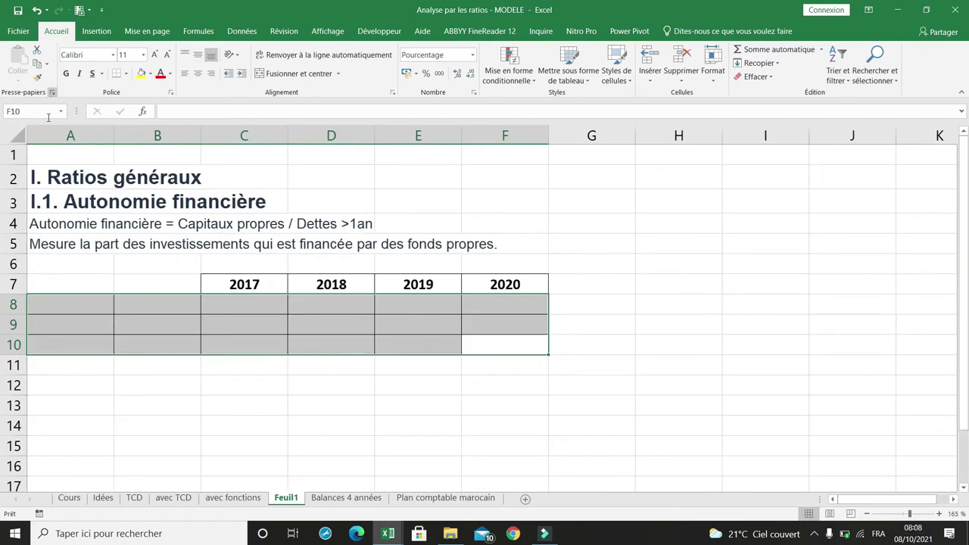
click(76, 302)
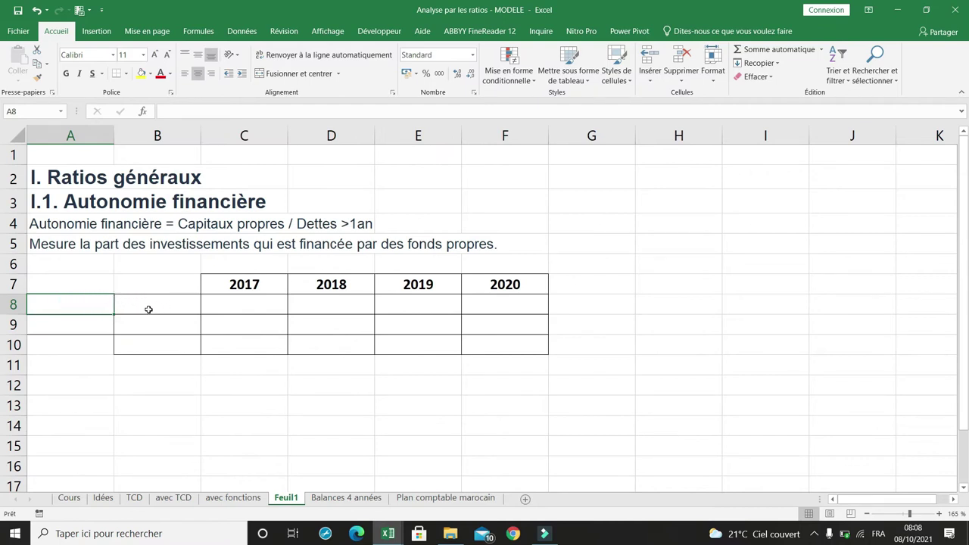
click(65, 284)
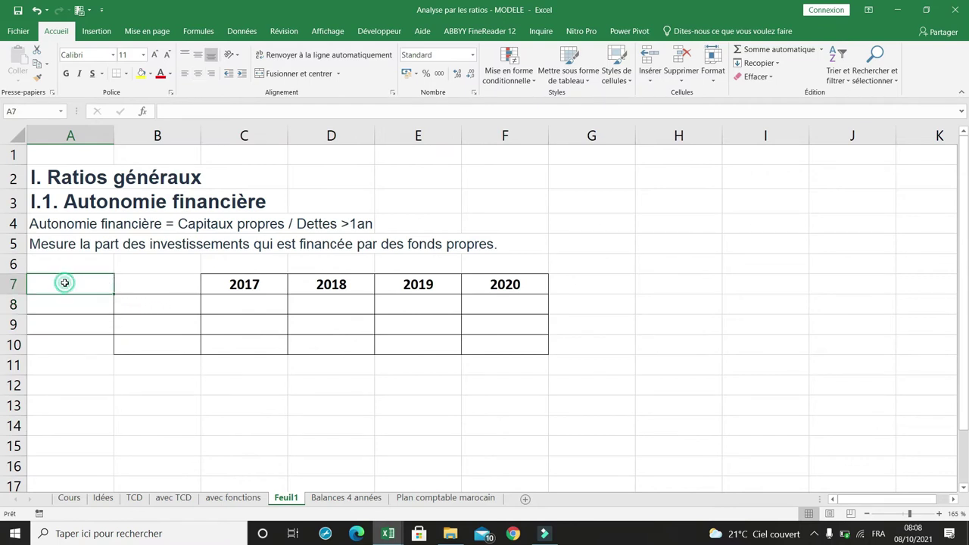
click(103, 306)
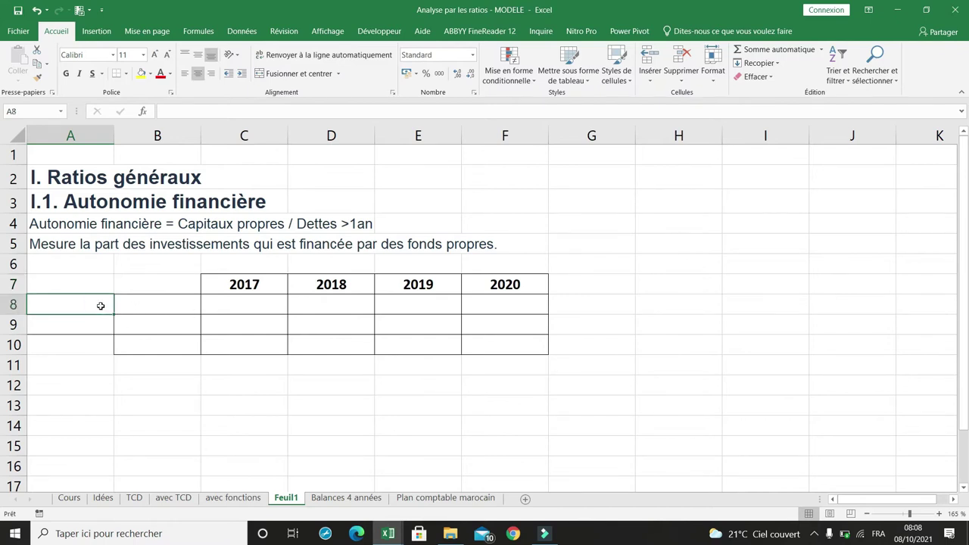
text(1)
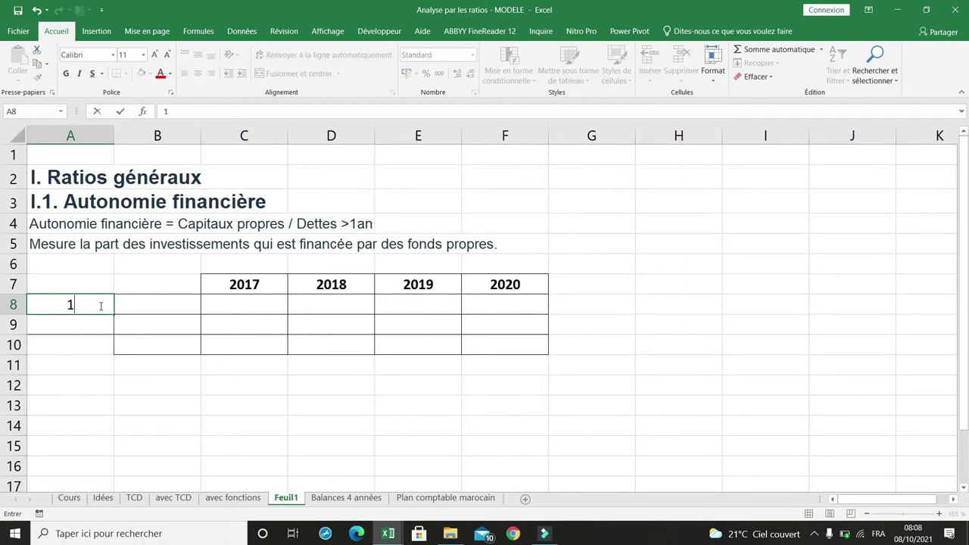
text(1)
key(Return)
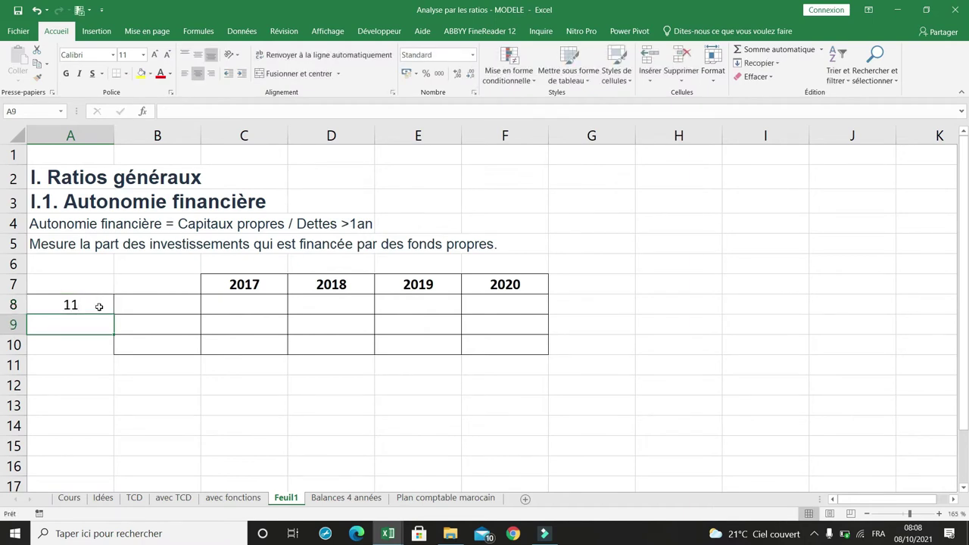
text(44)
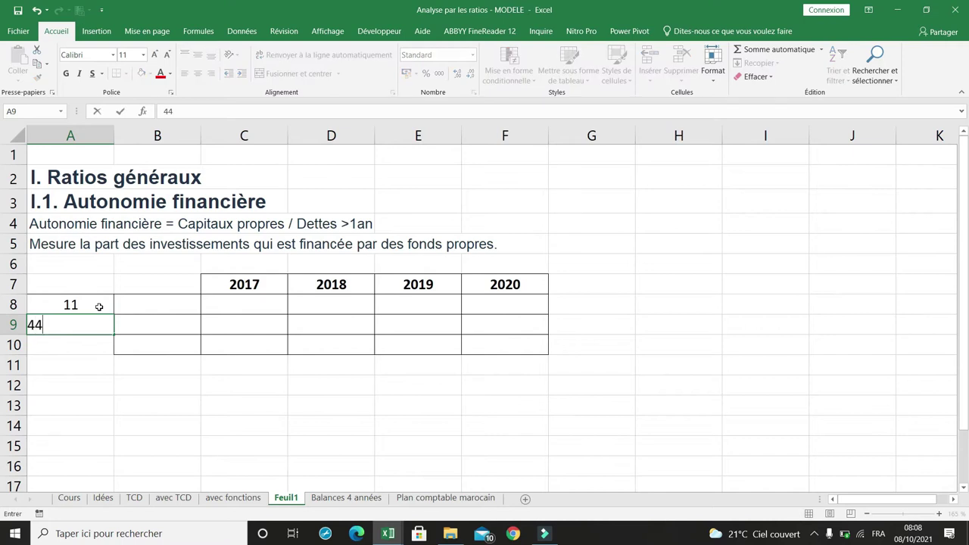
key(Return)
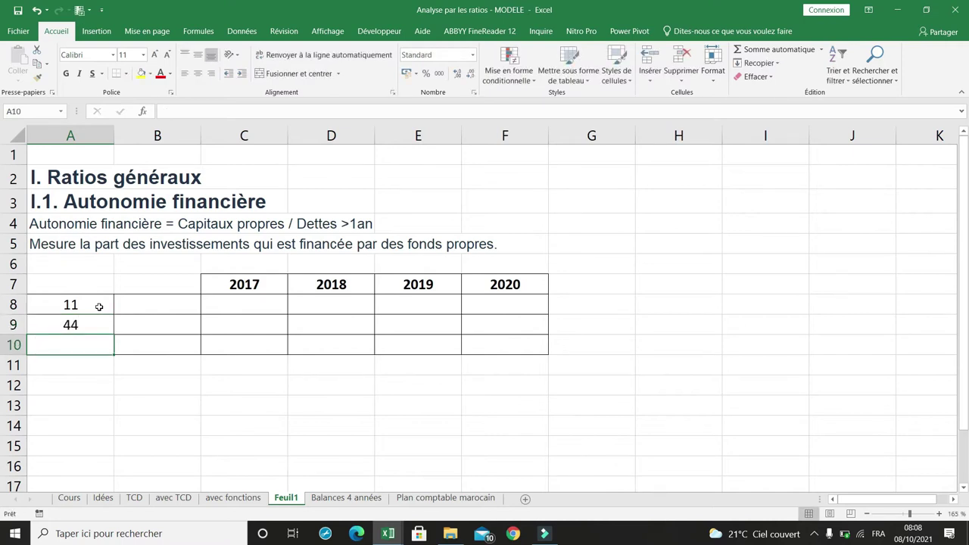
- Look up the label of account code 11 in cell B8 with the formula =RECHERCHEV(A8;TableauPCM;2;0)
click(153, 304)
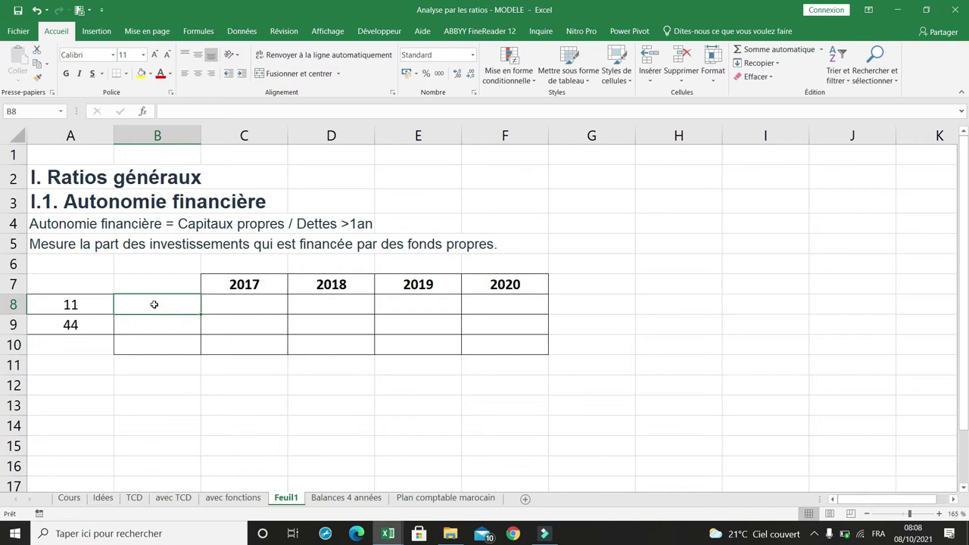
text(=)
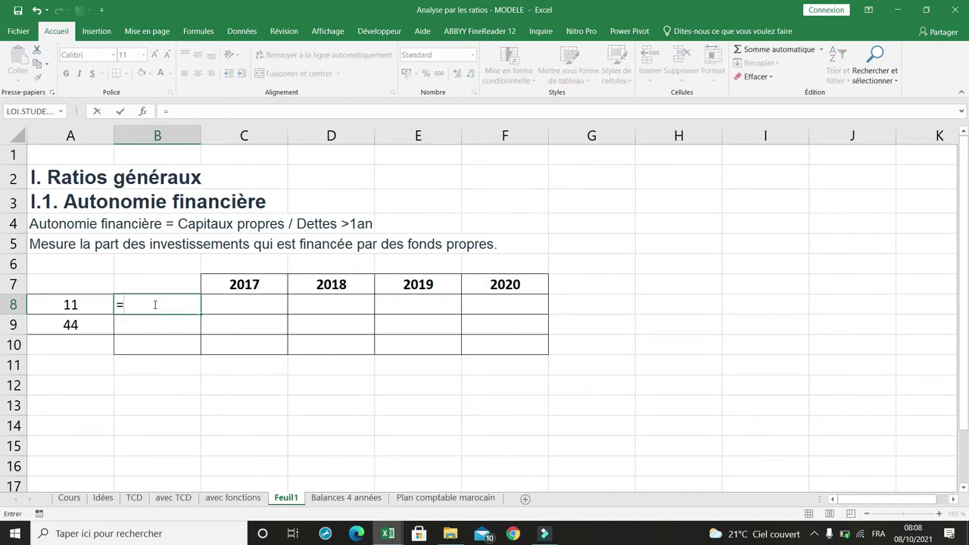
text(re)
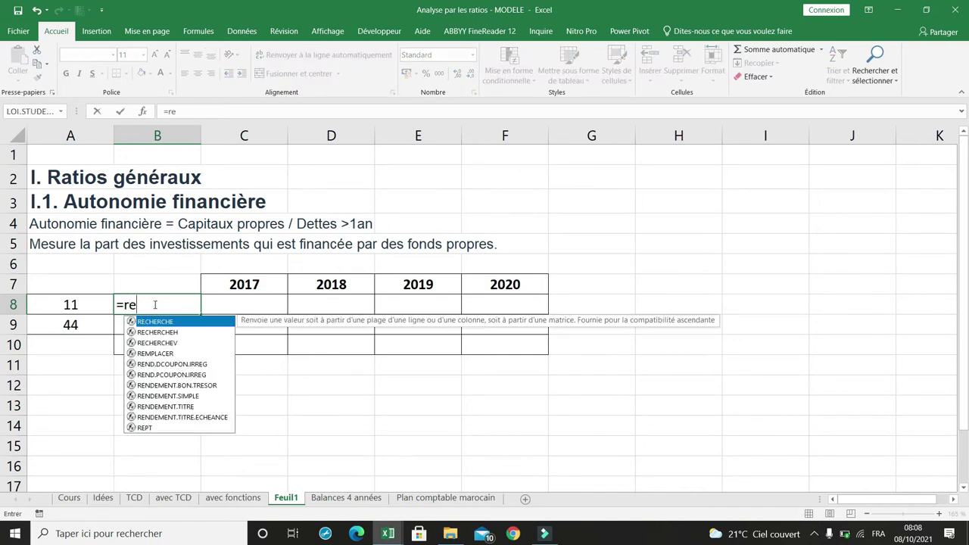
double_click(159, 342)
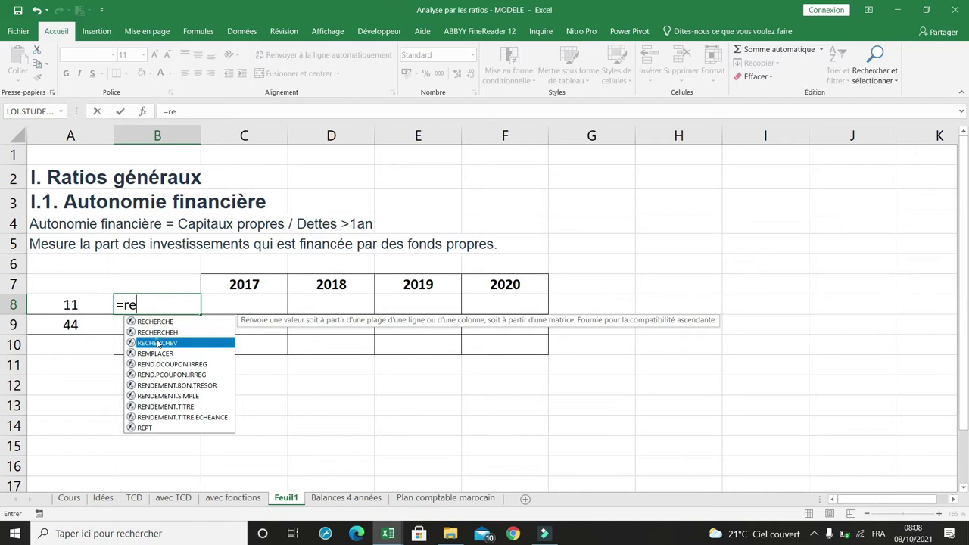
click(82, 303)
text(;)
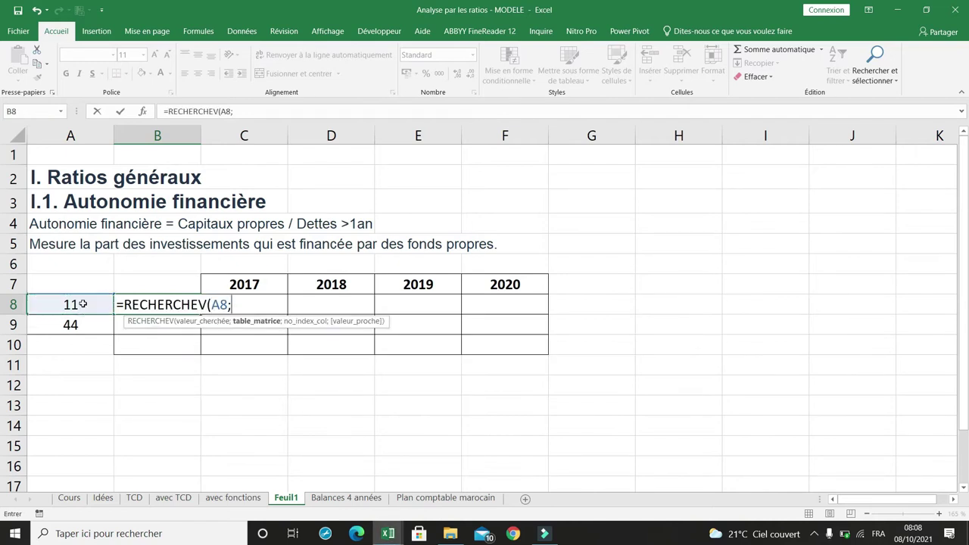
text(ta)
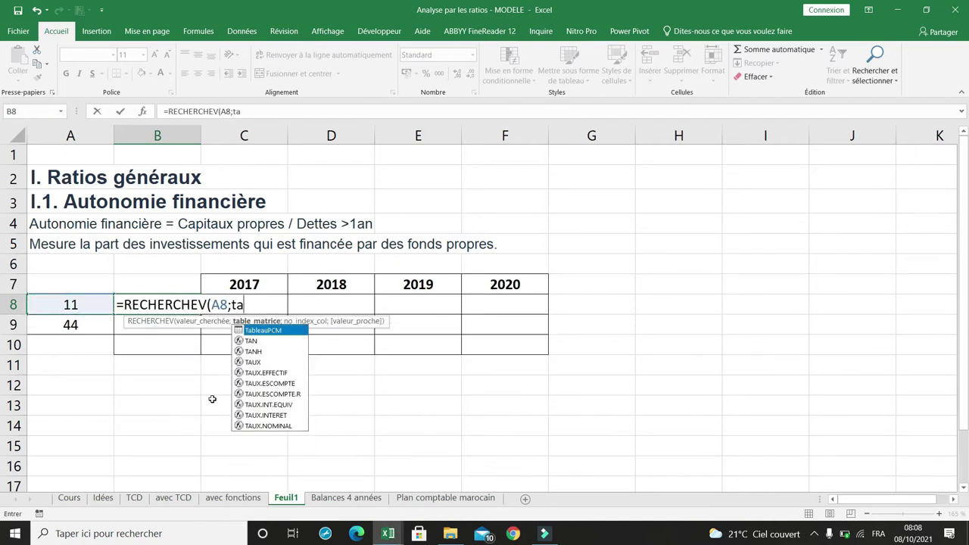
double_click(264, 331)
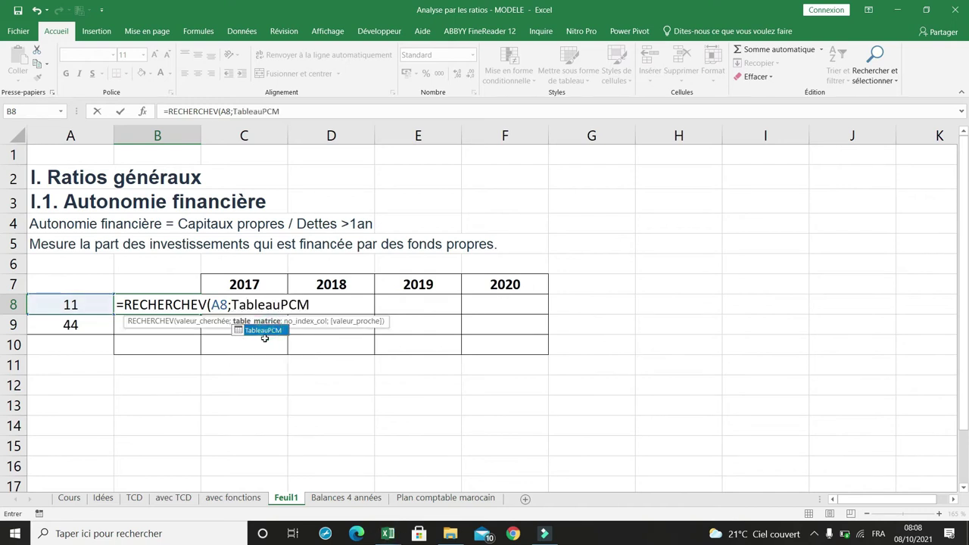
text(;)
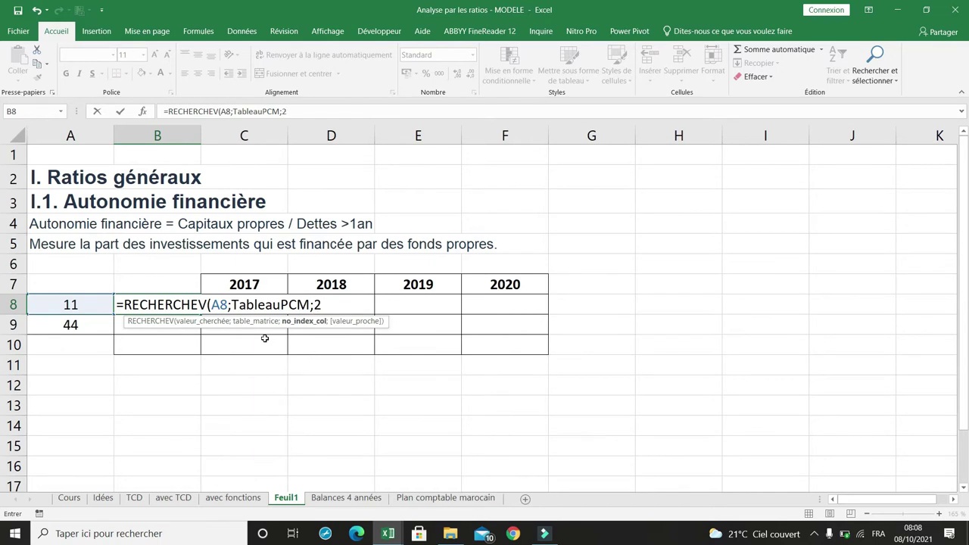
text(2;)
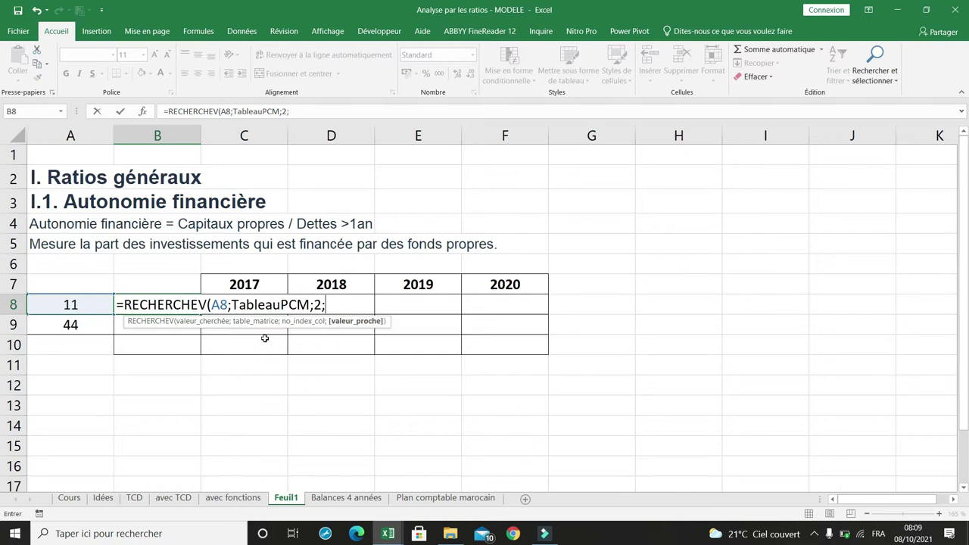
text(0))
key(Return)
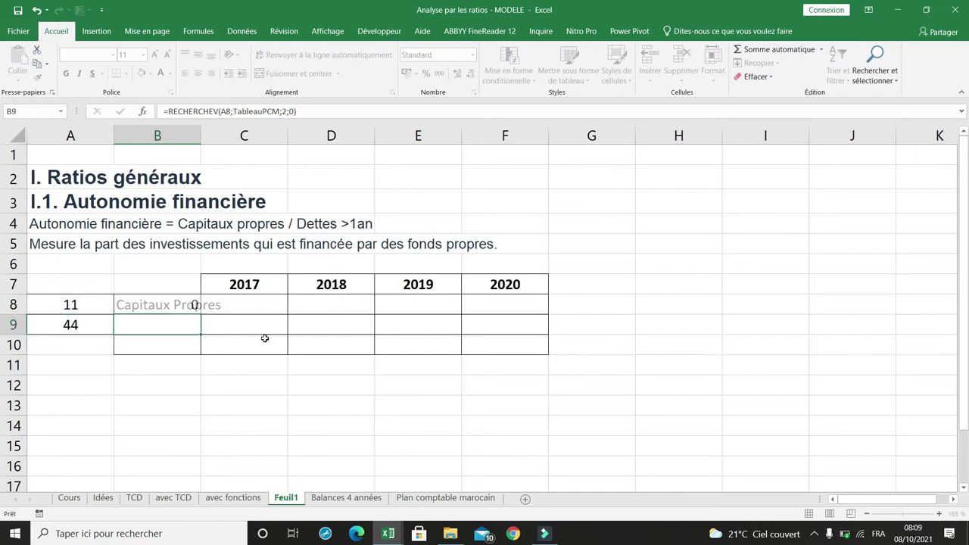
- Fill the lookup formula from B8 down to B9 and widen column B to fit both labels
click(155, 304)
drag(201, 135, 222, 135)
drag(220, 311, 222, 327)
click(175, 325)
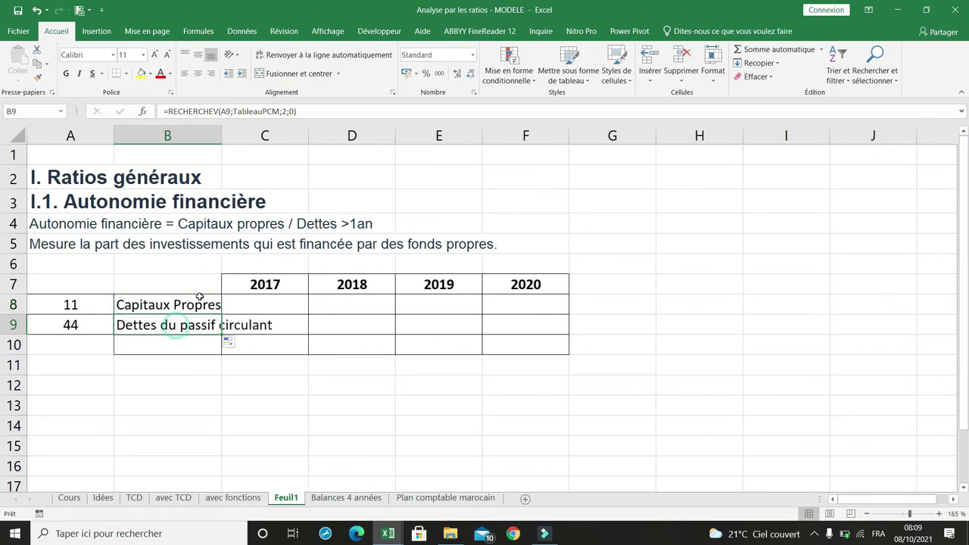
drag(222, 135, 287, 137)
- Start a SOMME.SI.ENS formula in cell C8 with column T (SF D-C) of the "Balances 4 années" sheet as the sum range
click(328, 284)
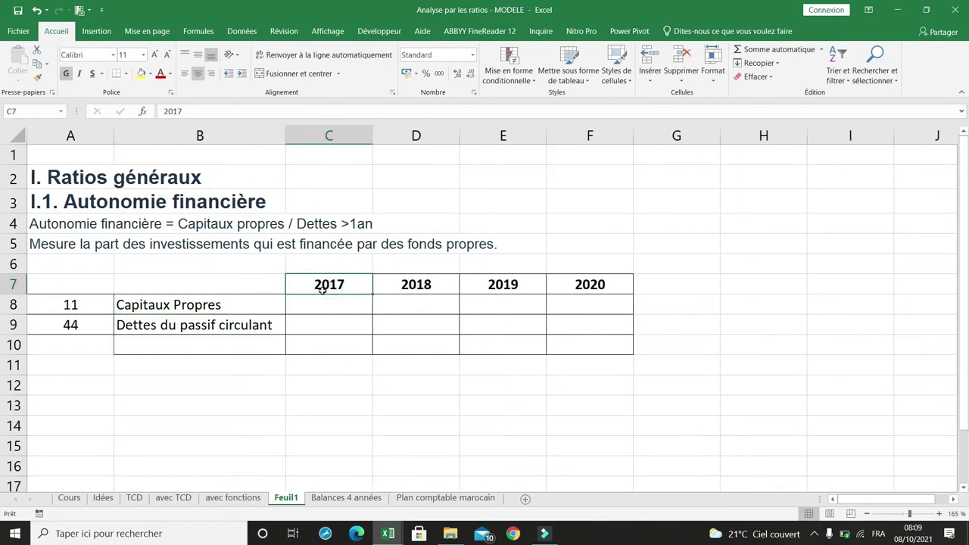
click(83, 311)
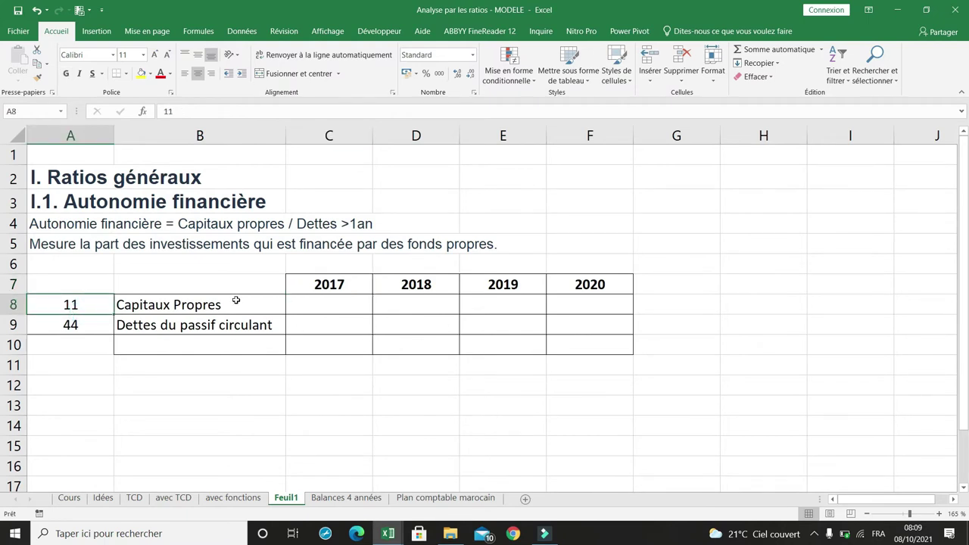
click(330, 303)
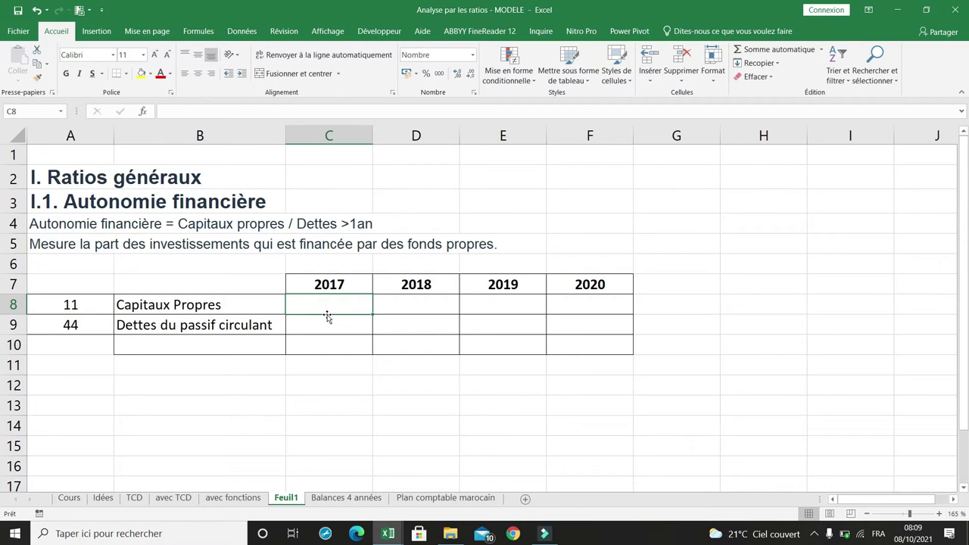
text(=somme.si)
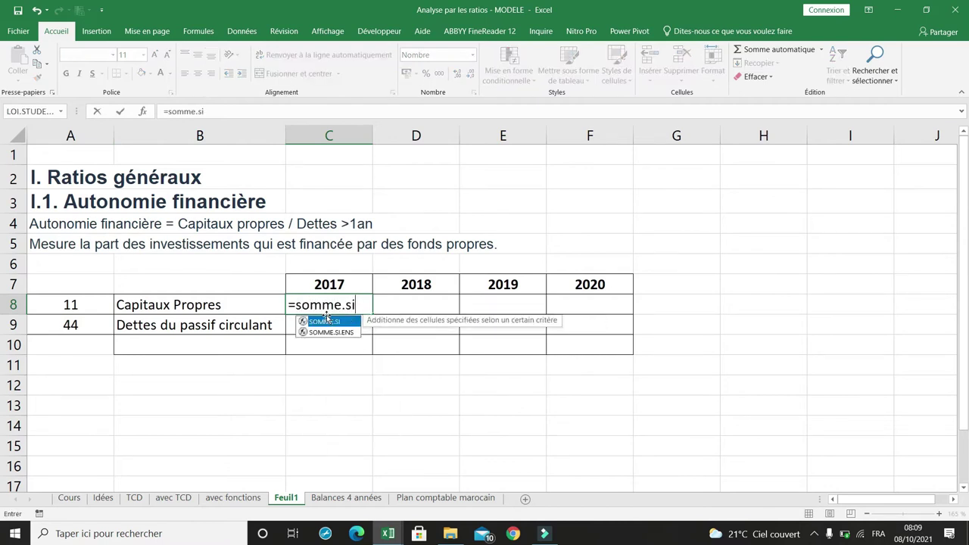
text(.ens)
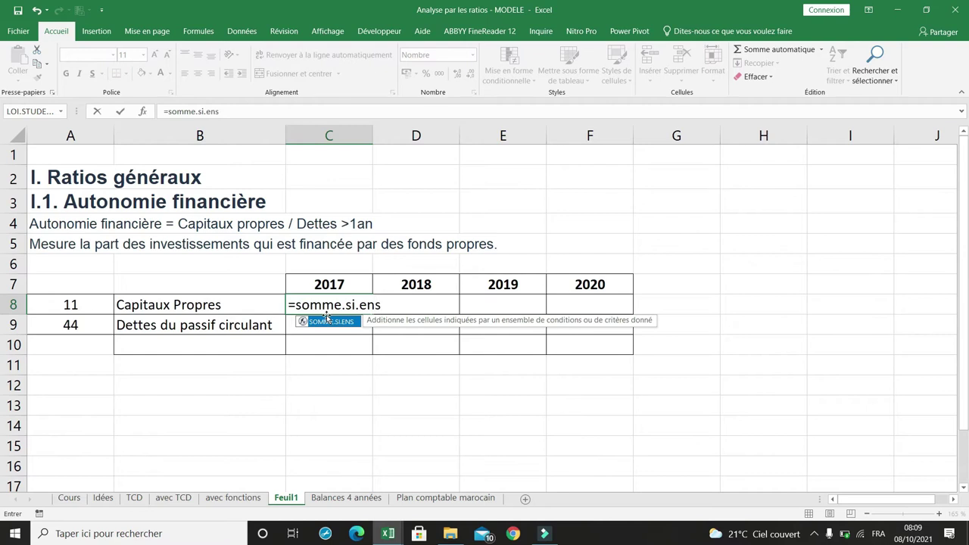
text(()
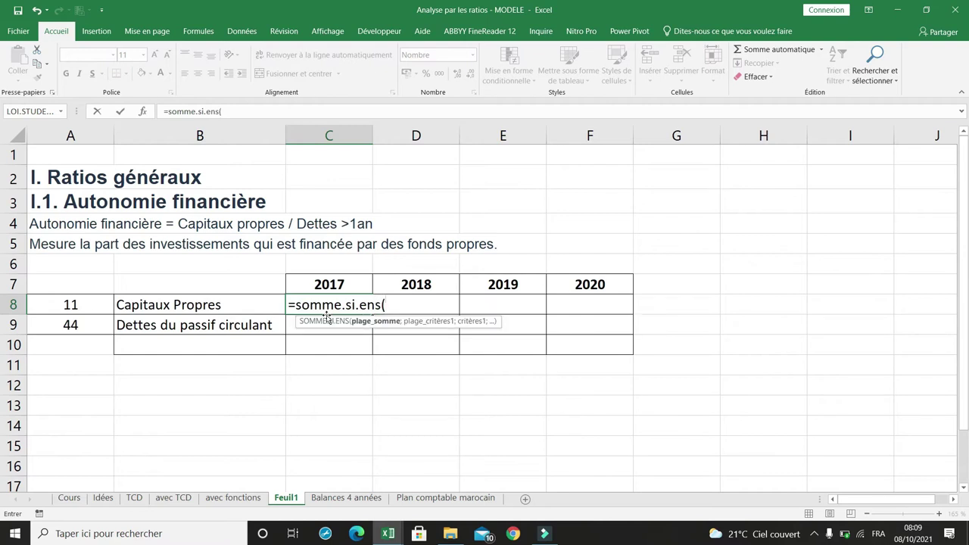
click(340, 501)
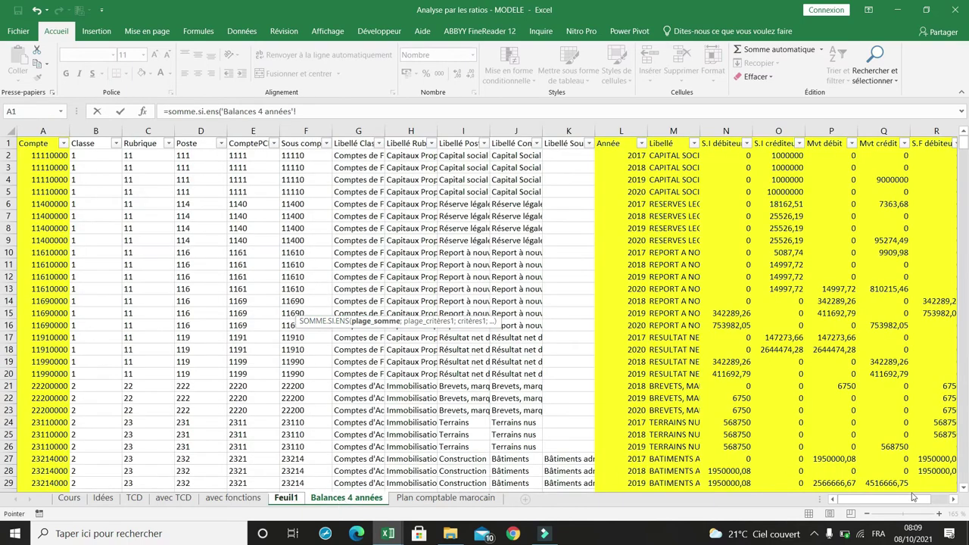
click(953, 499)
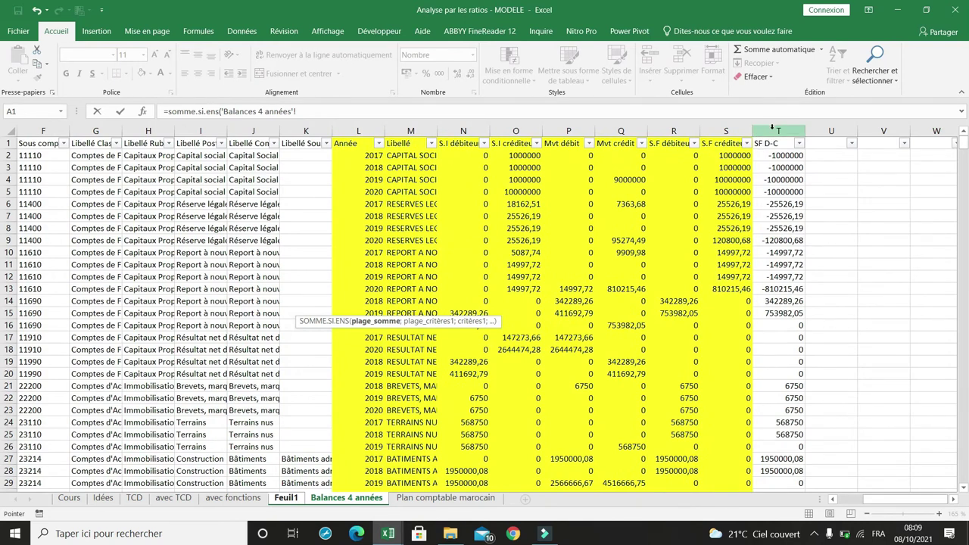
click(773, 129)
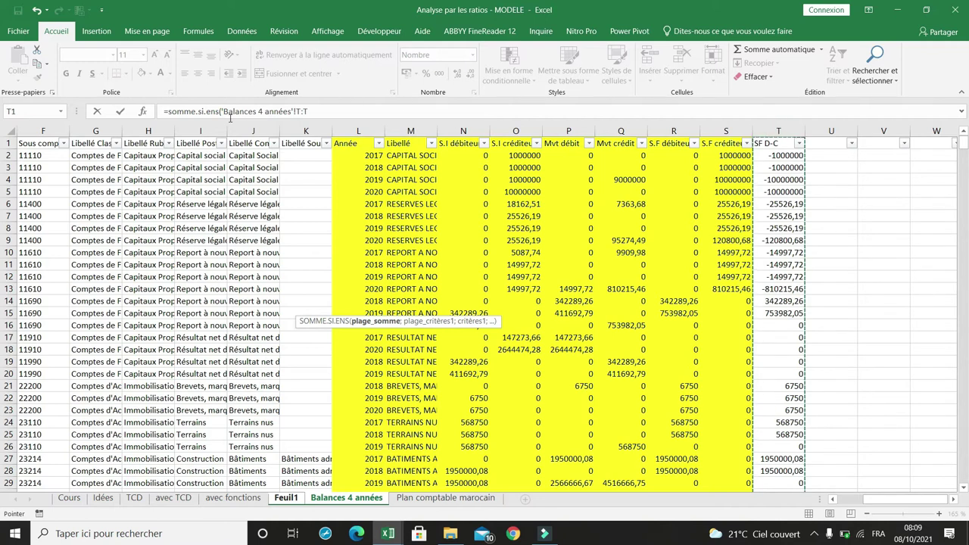
click(310, 111)
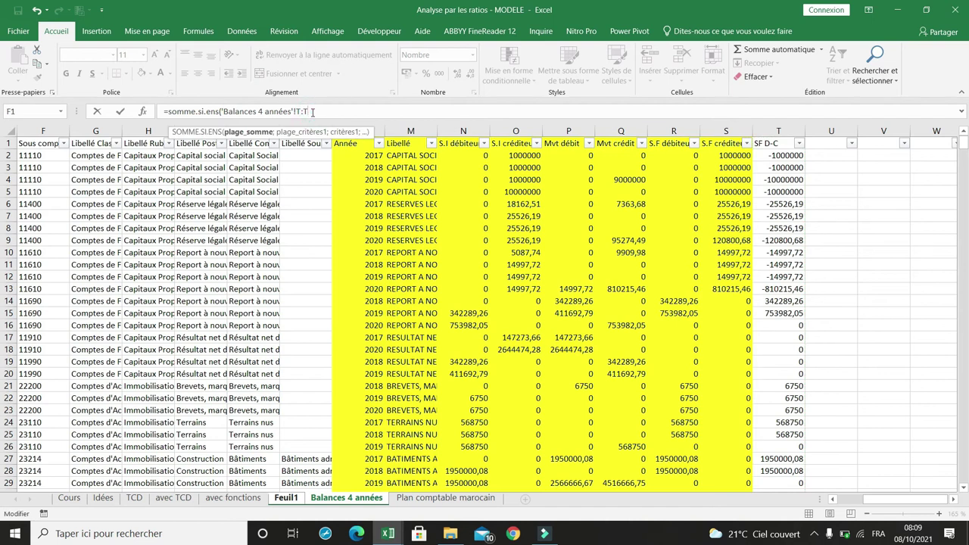
text(;)
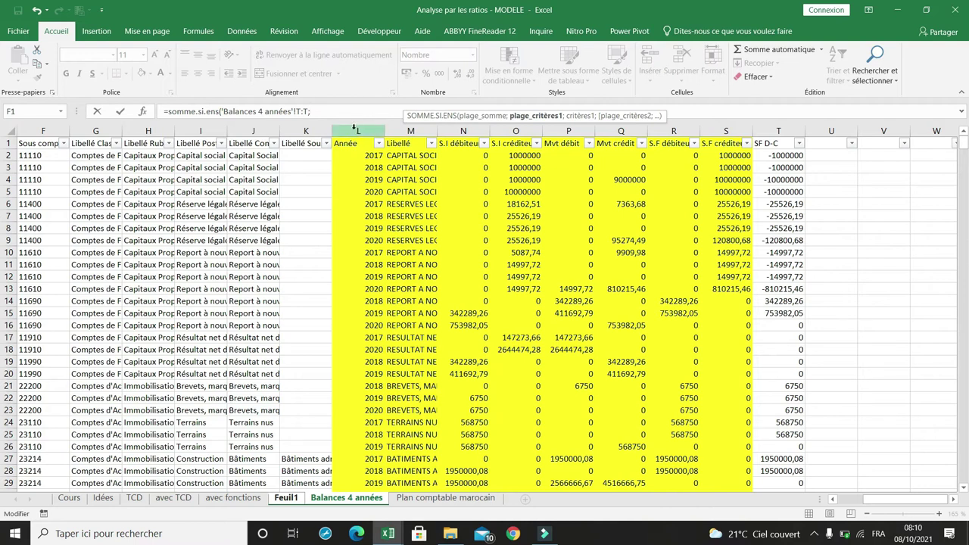
- Add the first condition to the C8 formula: column L (Année) of "Balances 4 années" equal to 2017
click(355, 130)
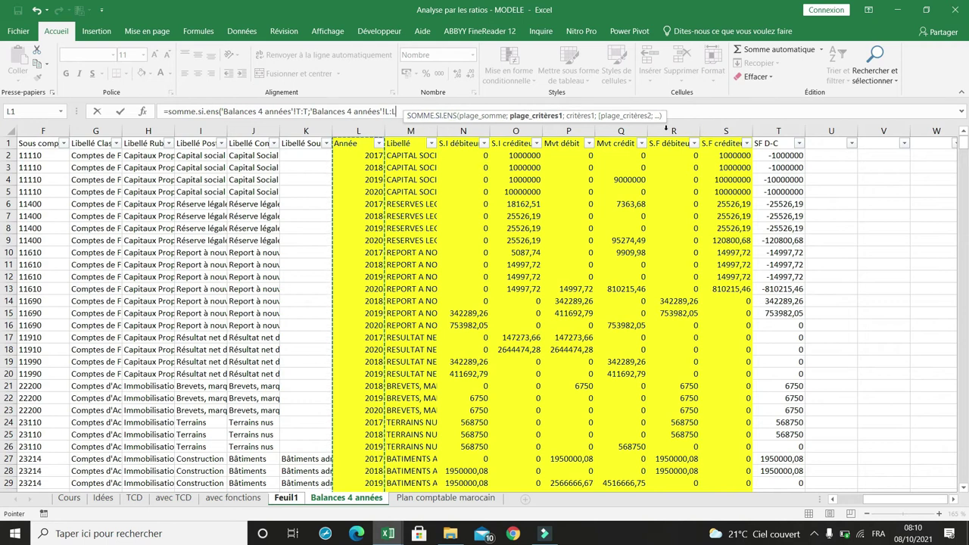
text(;201)
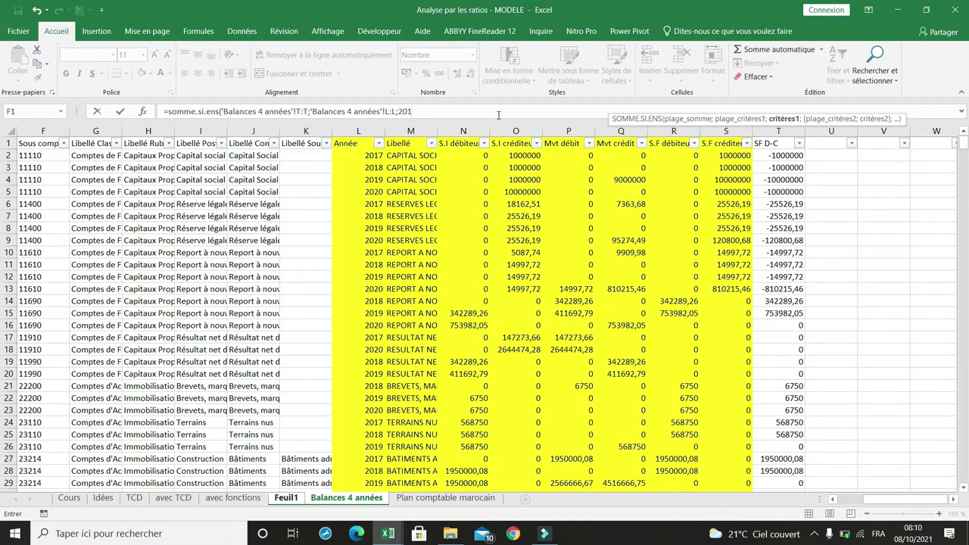
text(7;)
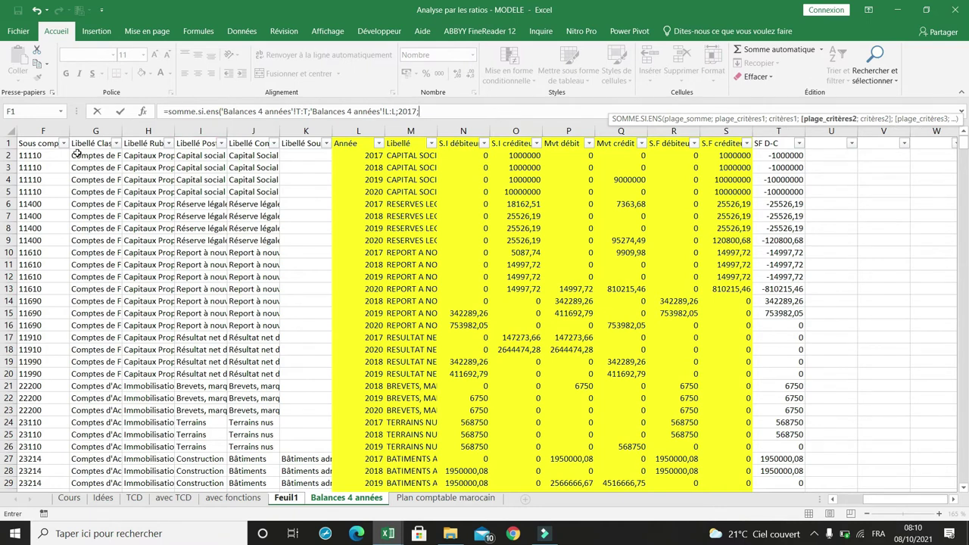
- Complete the C8 formula with the second condition: column C (Rubrique) of "Balances 4 années" matching Feuil1!A8
click(832, 499)
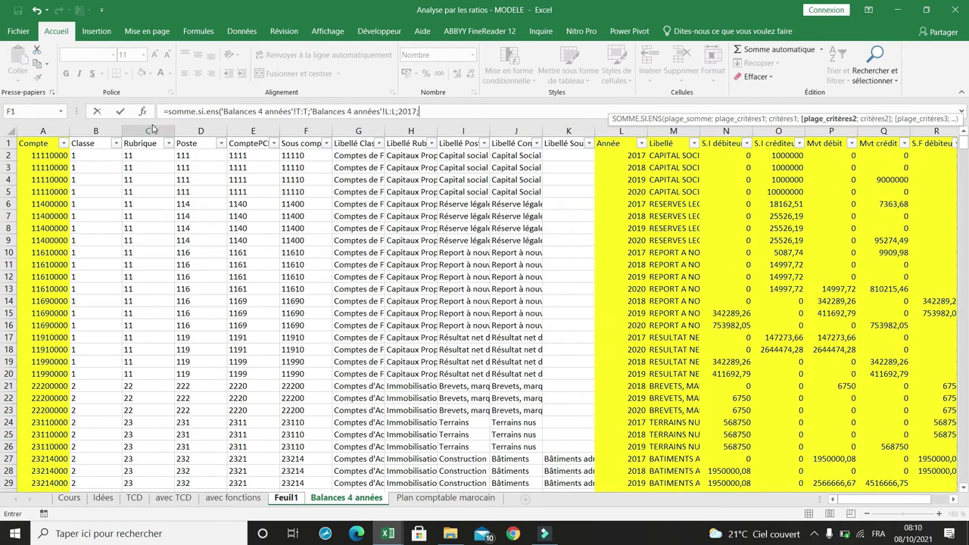
click(148, 131)
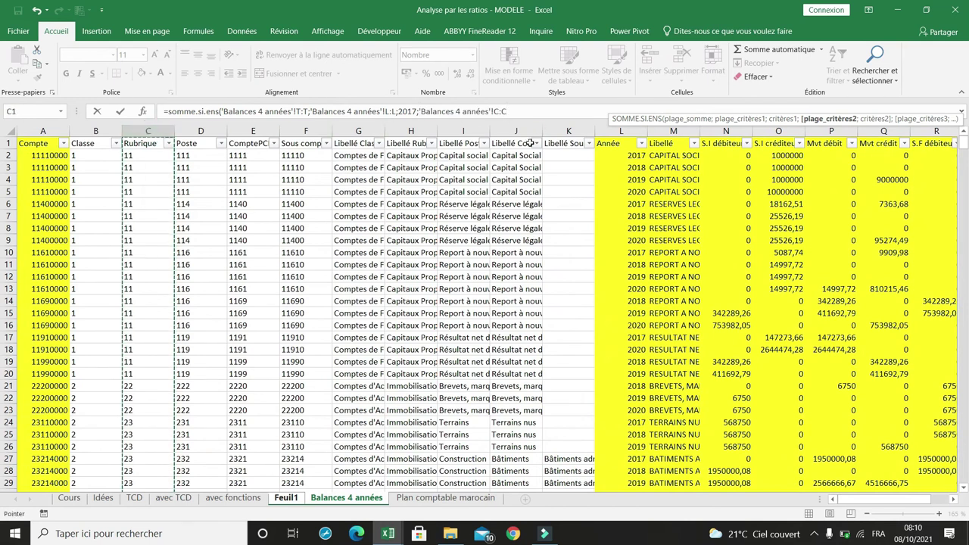
text(;)
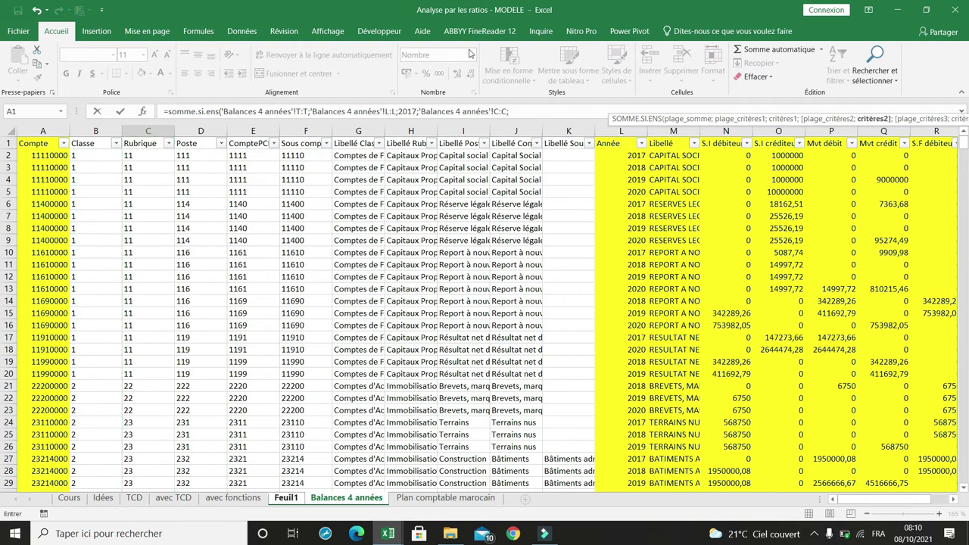
click(286, 498)
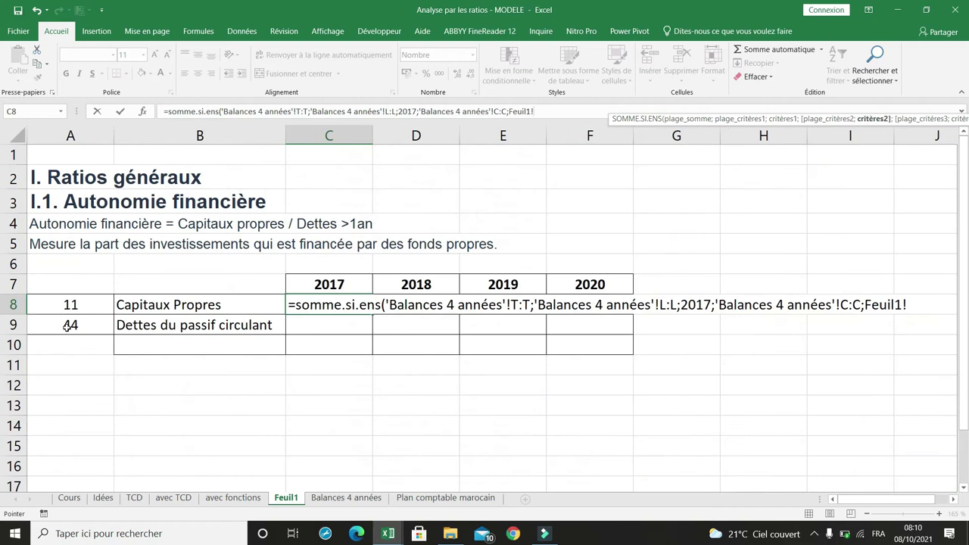
click(74, 303)
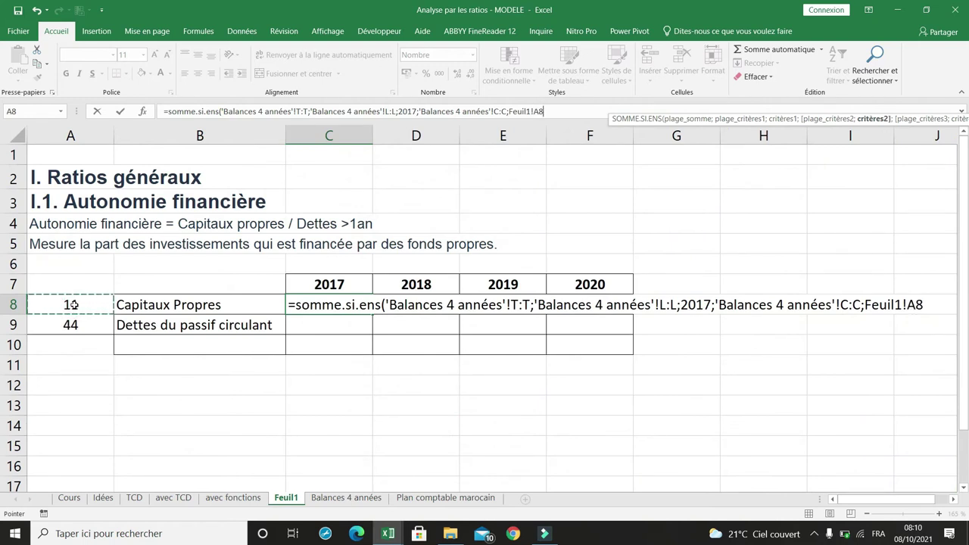
text())
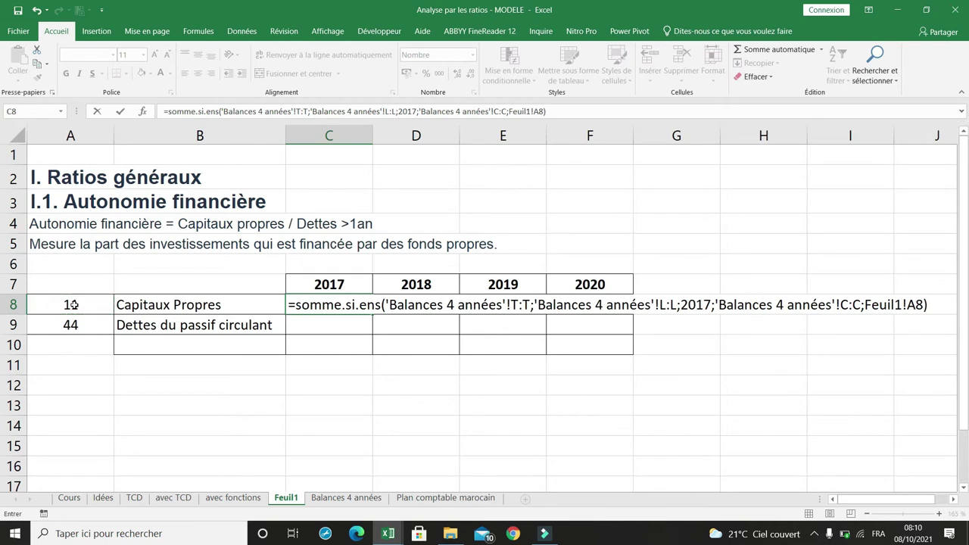
key(Return)
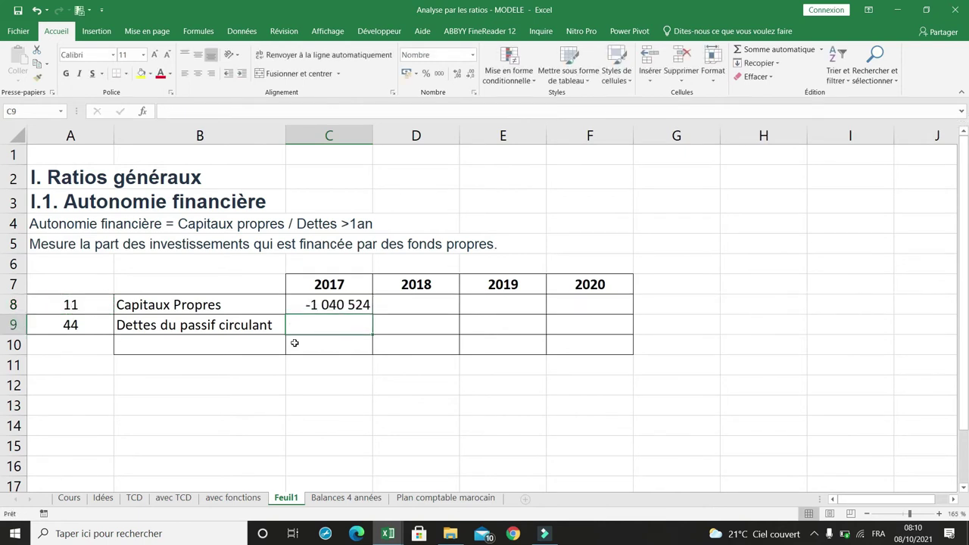
- Wrap the SOMME.SI.ENS formula in cell C8 in the ABS function
click(331, 306)
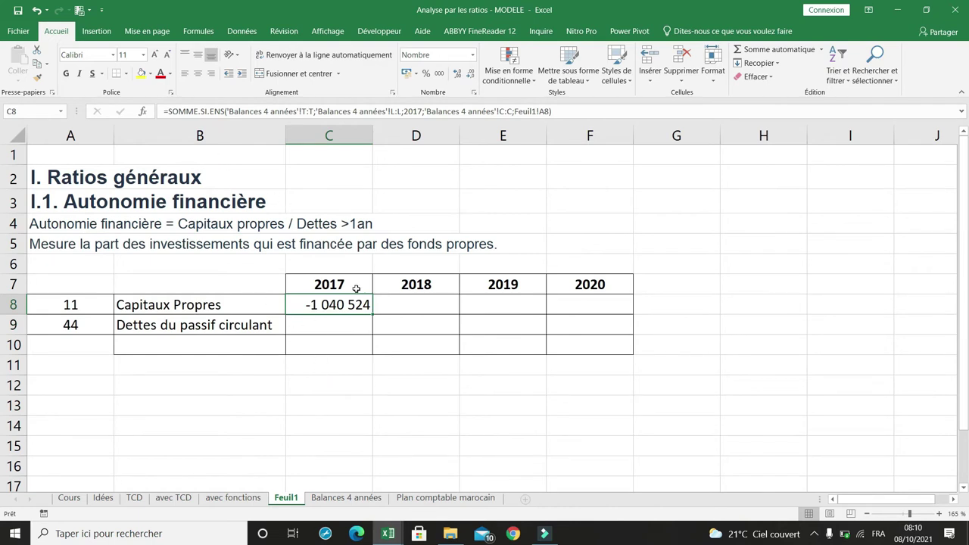
click(169, 112)
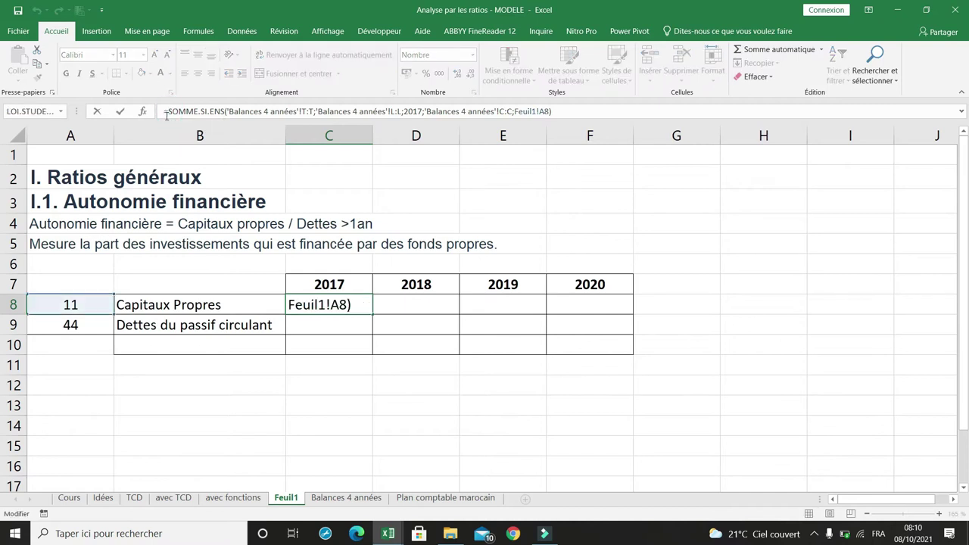
text(abs()
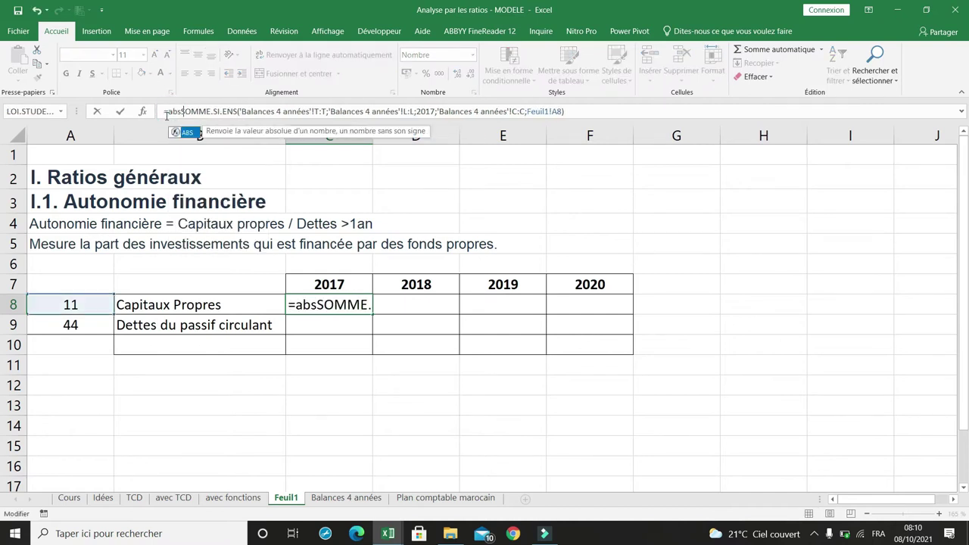
click(610, 112)
text())
key(Return)
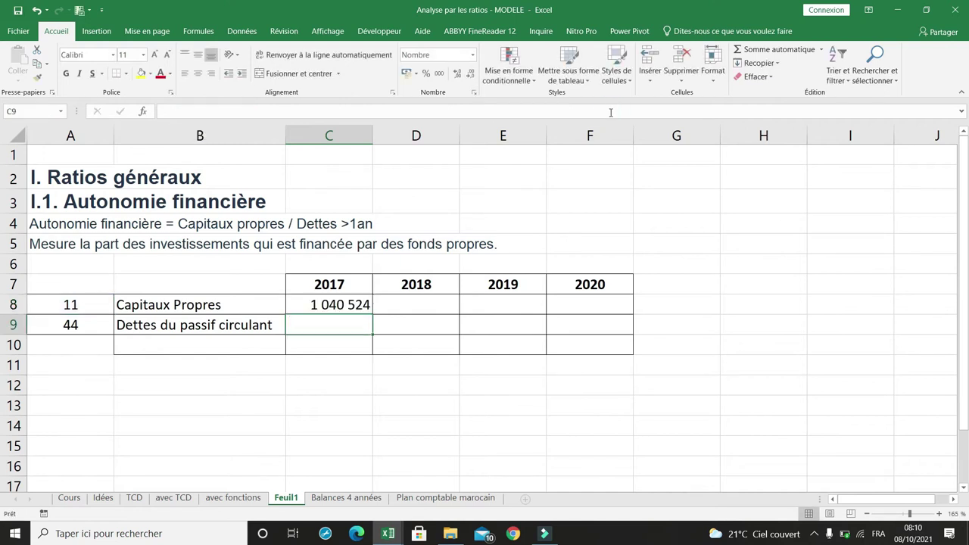
- Copy the text of the C8 formula, without its equals sign, into cell D8
click(353, 300)
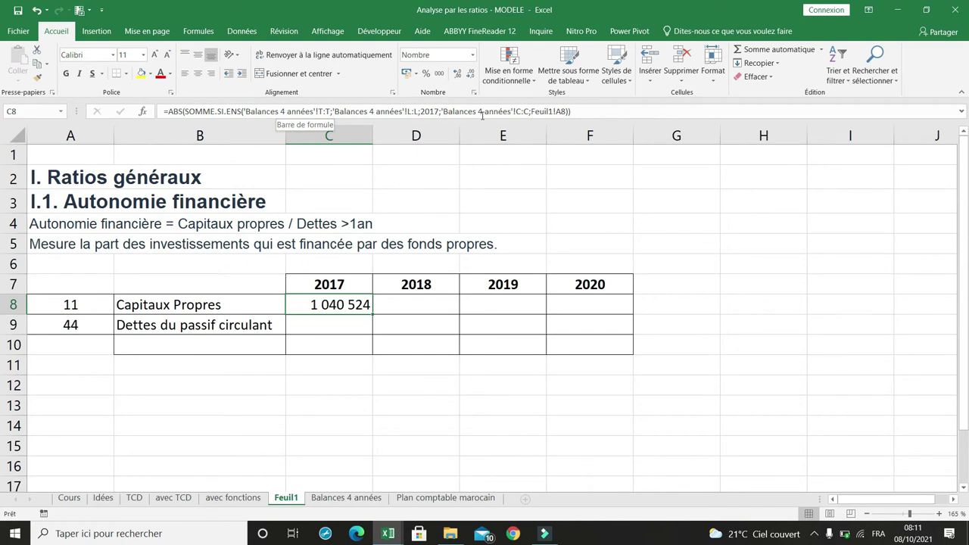
drag(572, 112, 172, 111)
key(ctrl+c)
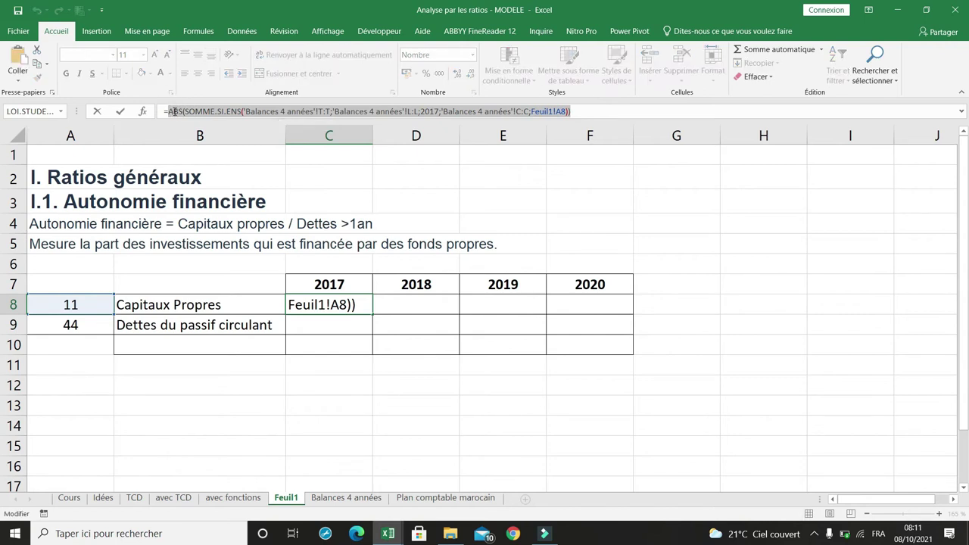
key(Escape)
click(389, 304)
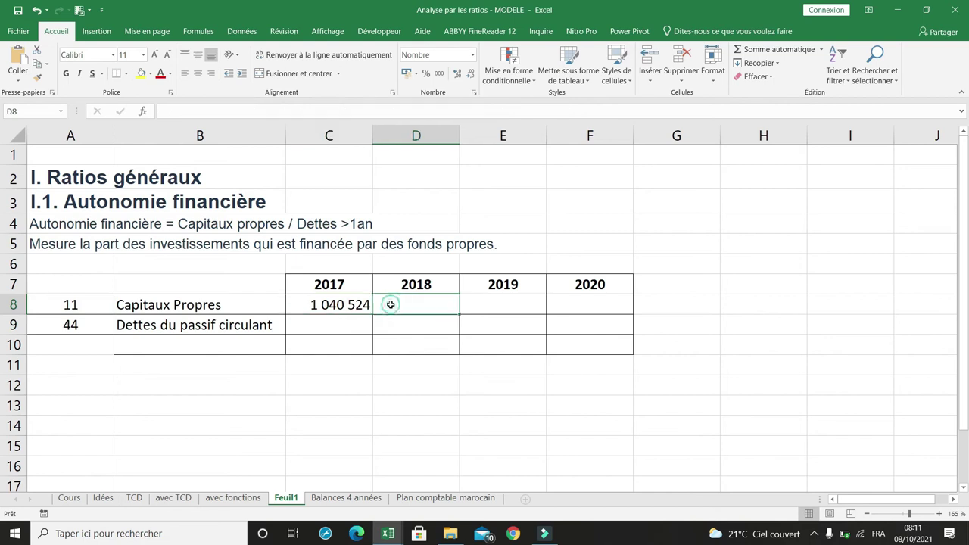
click(214, 111)
key(ctrl+v)
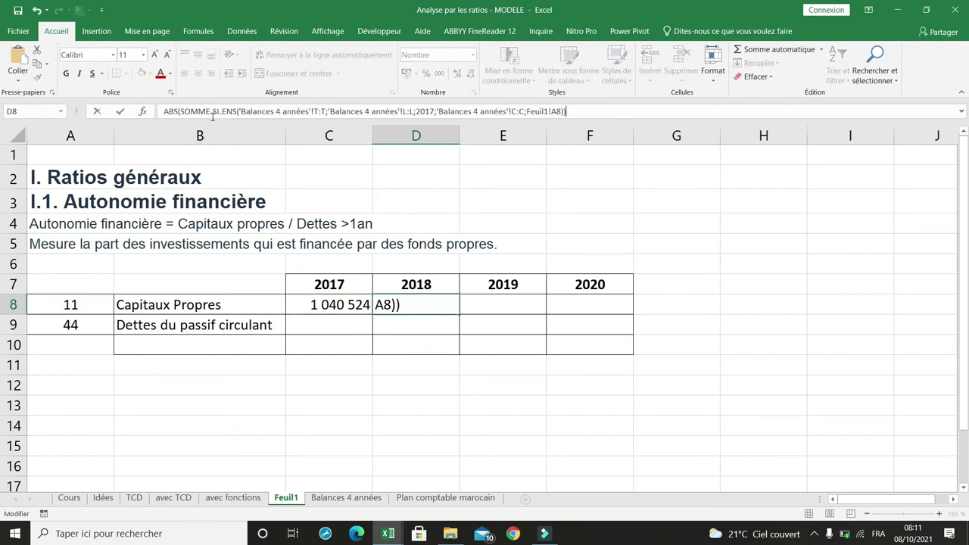
- Set the year criterion in the D8 formula to 2018 and add the equals sign at its start
click(432, 111)
key(BackSpace)
text(_)
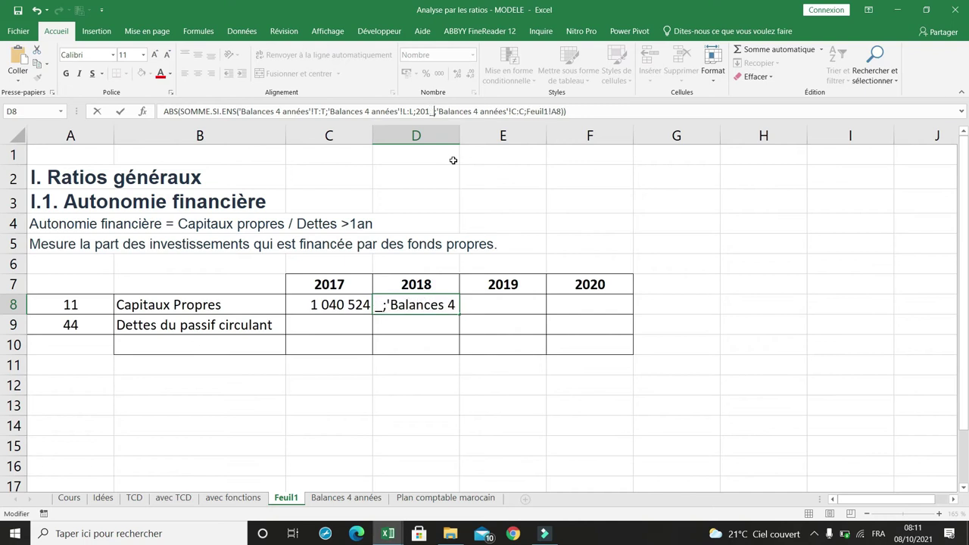
key(BackSpace)
text(8)
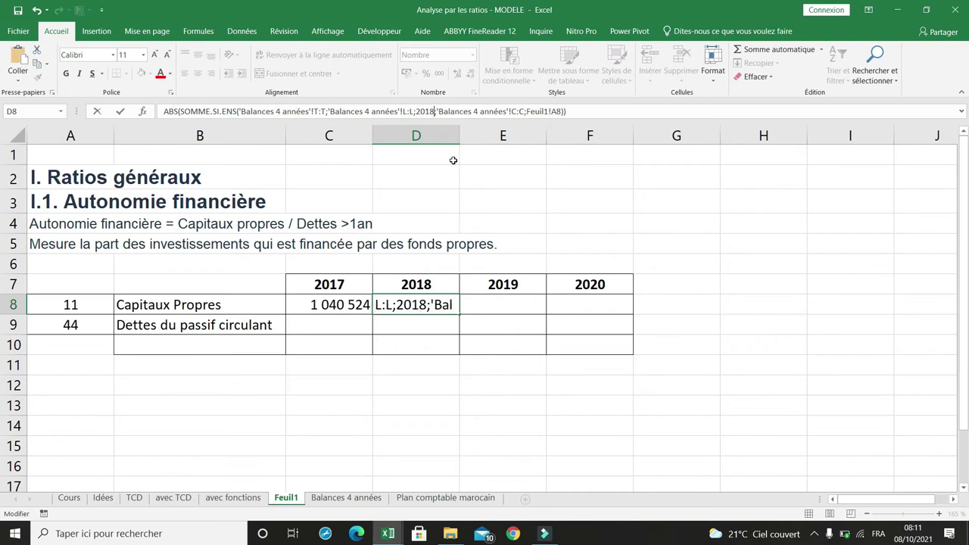
click(157, 115)
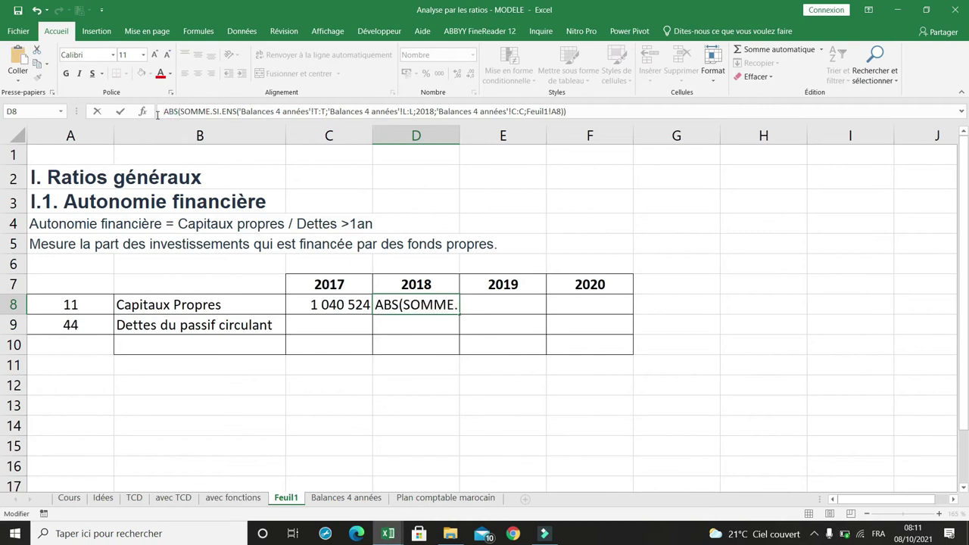
text(=)
key(Return)
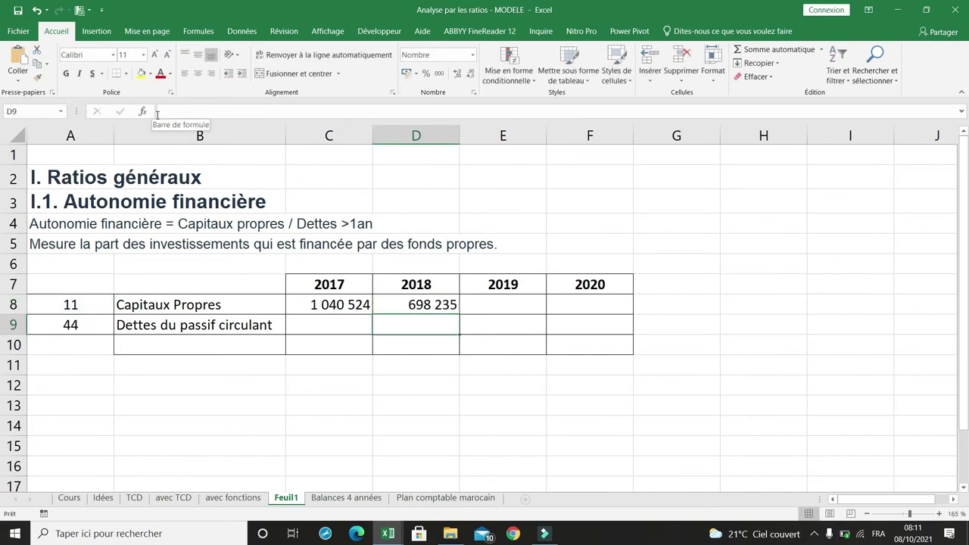
click(420, 304)
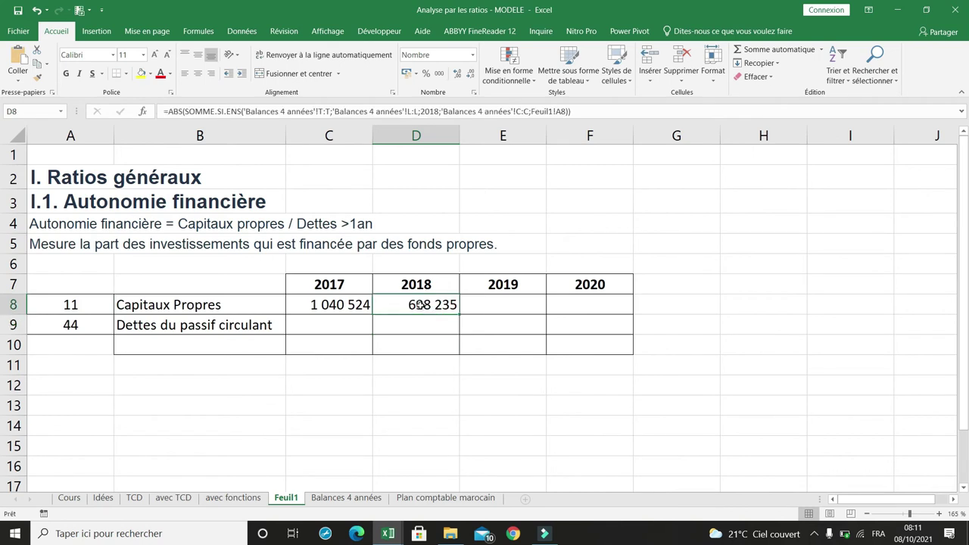
double_click(420, 303)
key(Return)
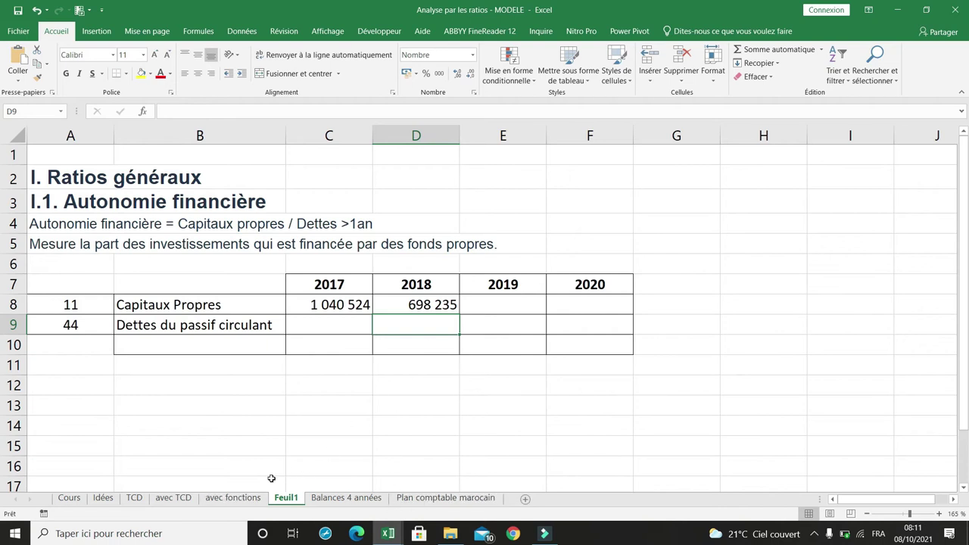
- Copy the text of the D8 formula, without its equals sign, into cell E8
click(235, 499)
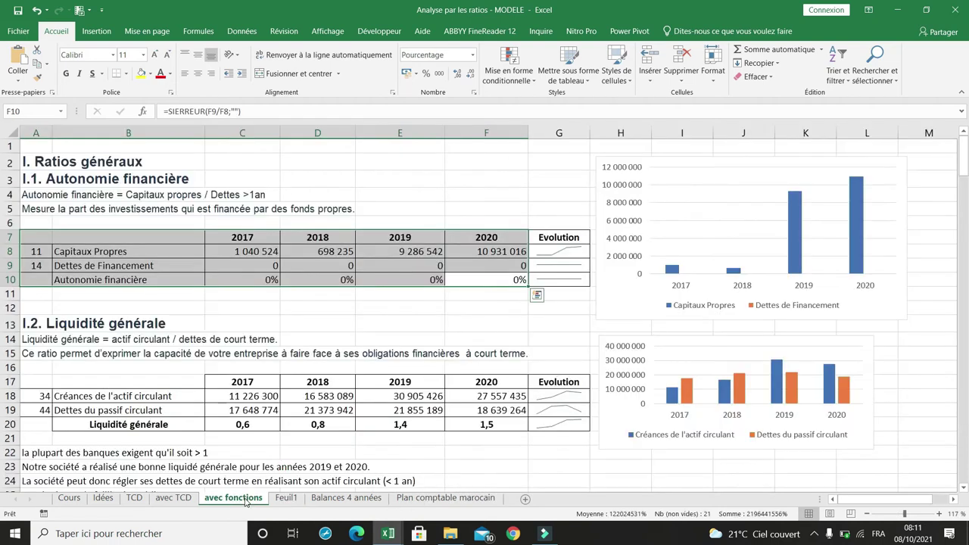
click(287, 498)
click(489, 302)
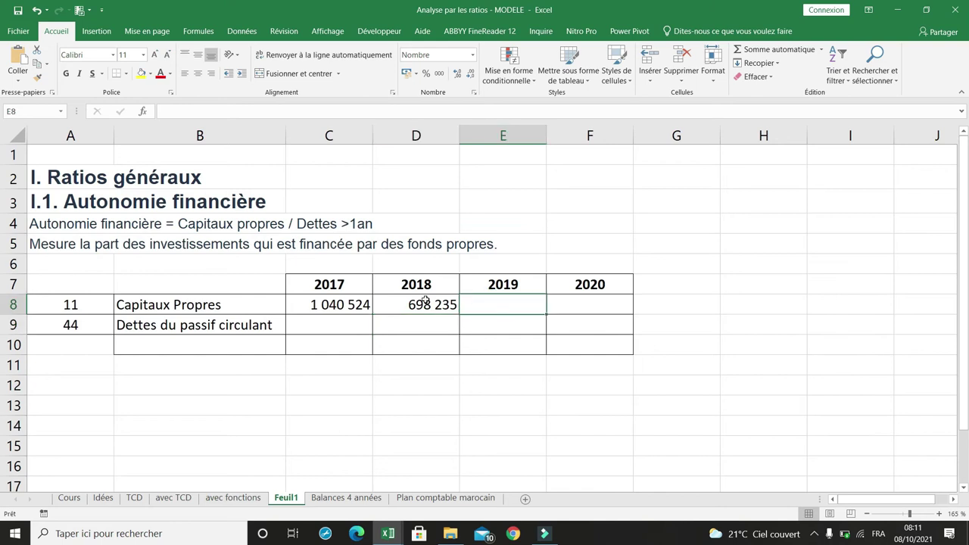
click(427, 309)
drag(576, 110, 169, 113)
key(ctrl+c)
key(Escape)
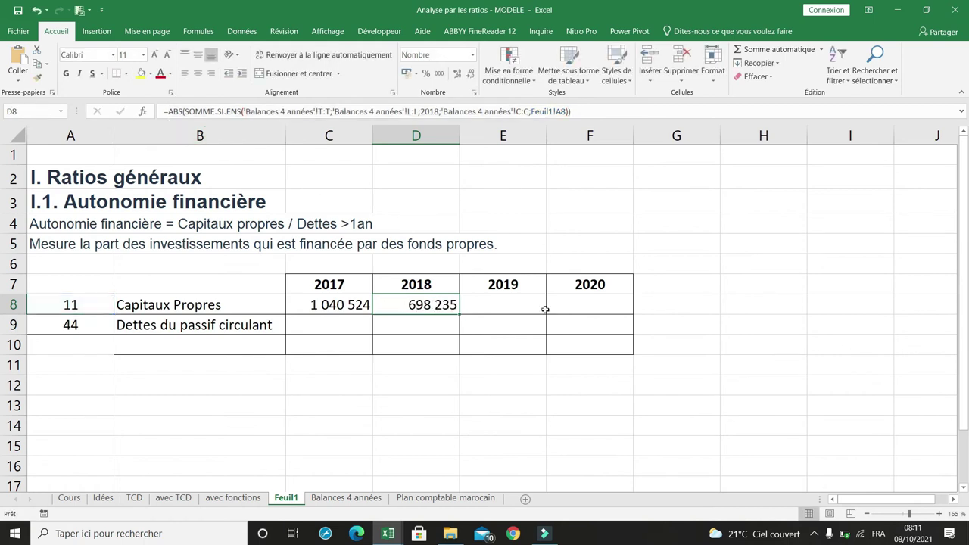
click(515, 309)
click(261, 111)
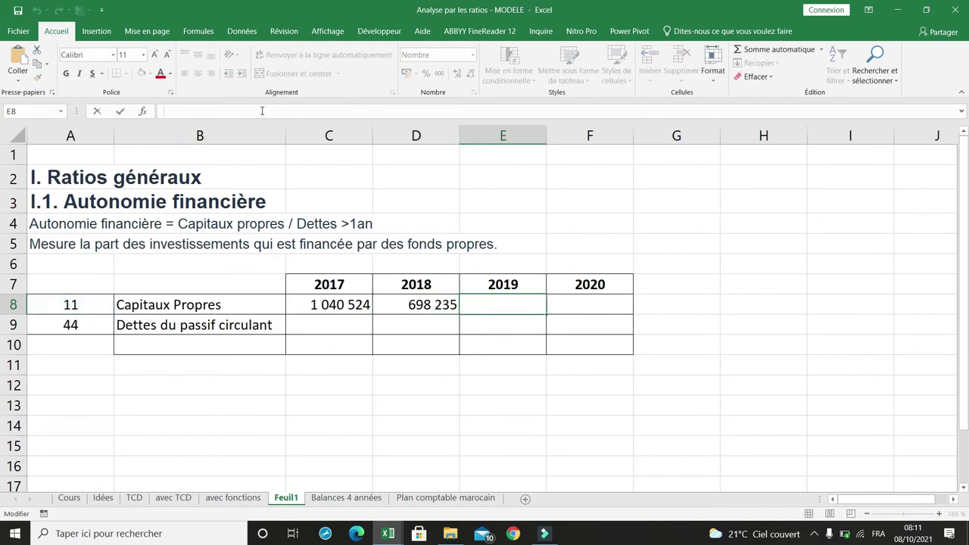
key(ctrl+v)
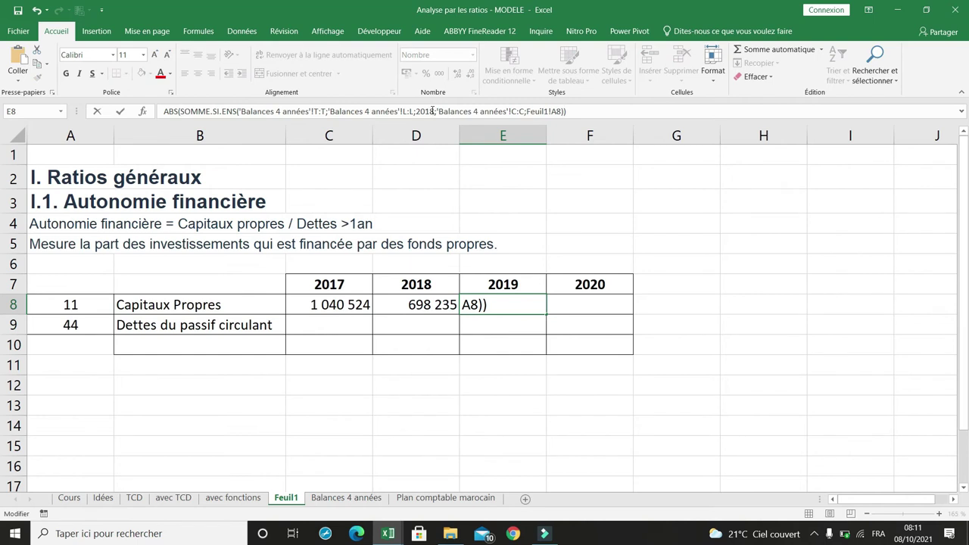
- Set the year criterion in the E8 formula to 2019 and add the equals sign at its start
click(432, 111)
key(BackSpace)
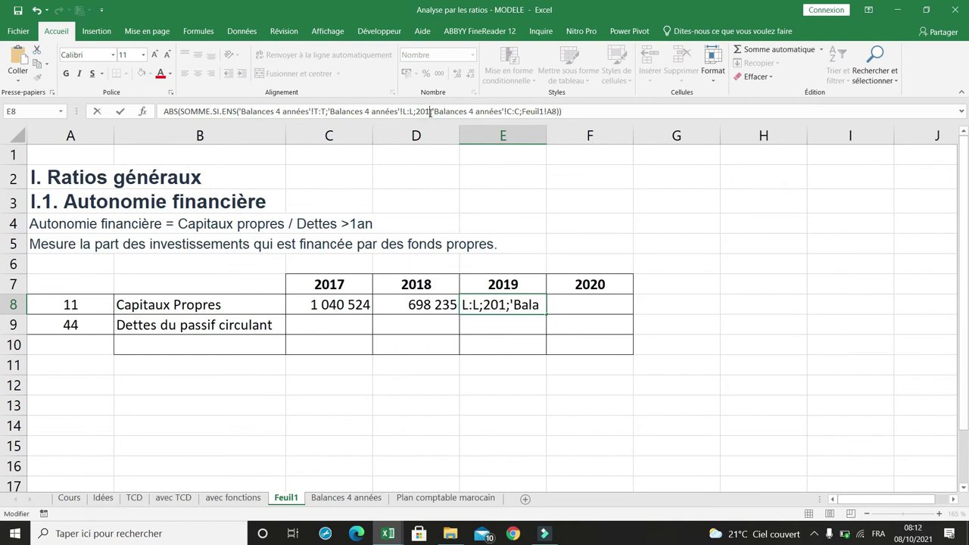
text(9)
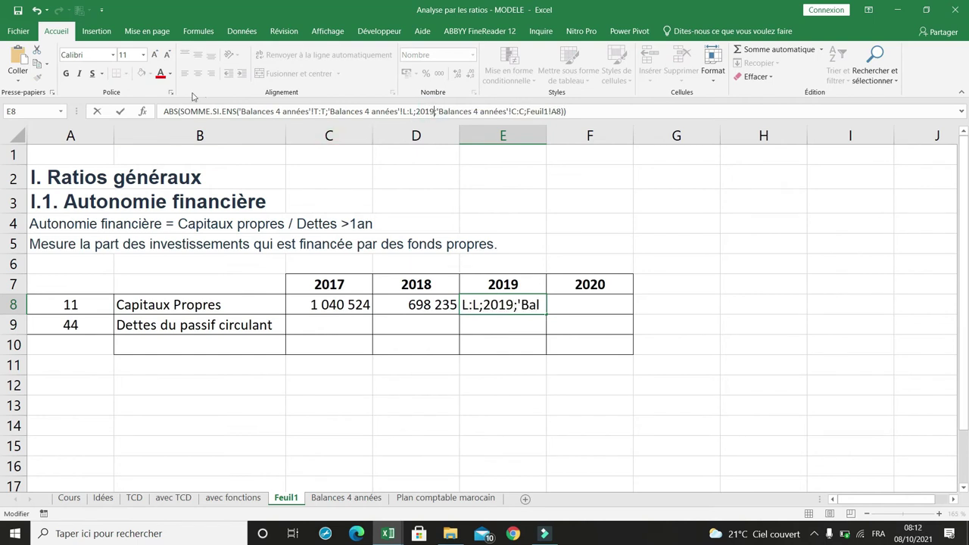
key(Home)
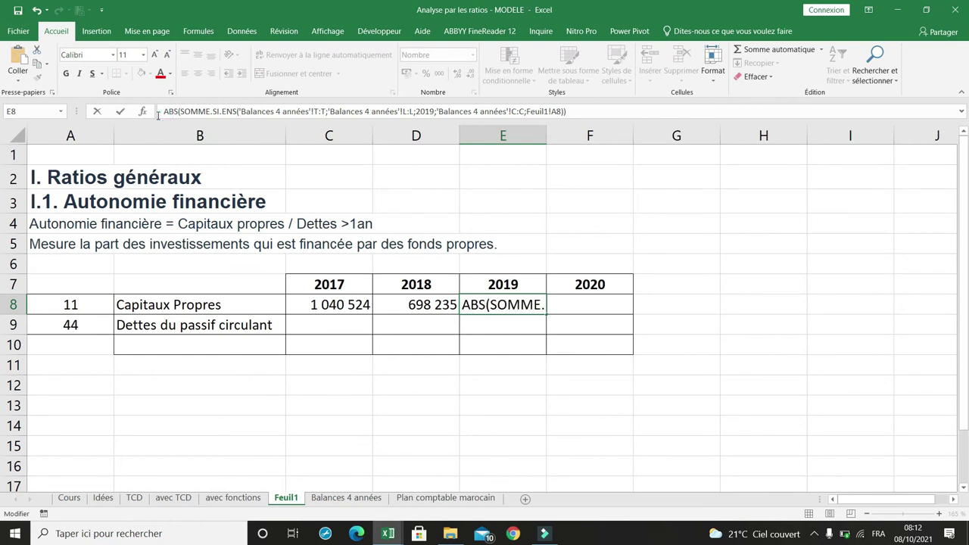
key(Return)
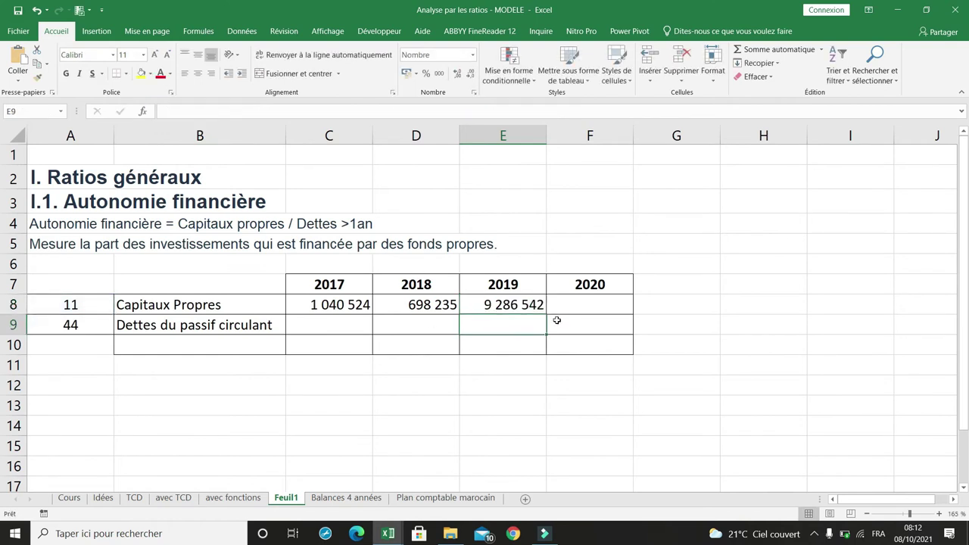
- Enter the copied ABS(SOMME.SI.ENS) formula in cell F8 with 2020 as its year criterion and a leading equals sign
click(586, 306)
click(218, 113)
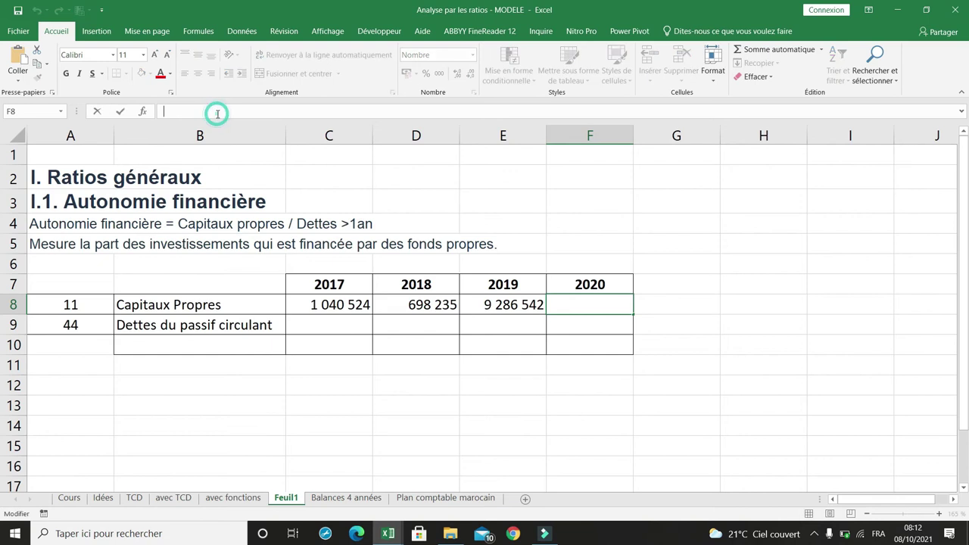
key(ctrl+v)
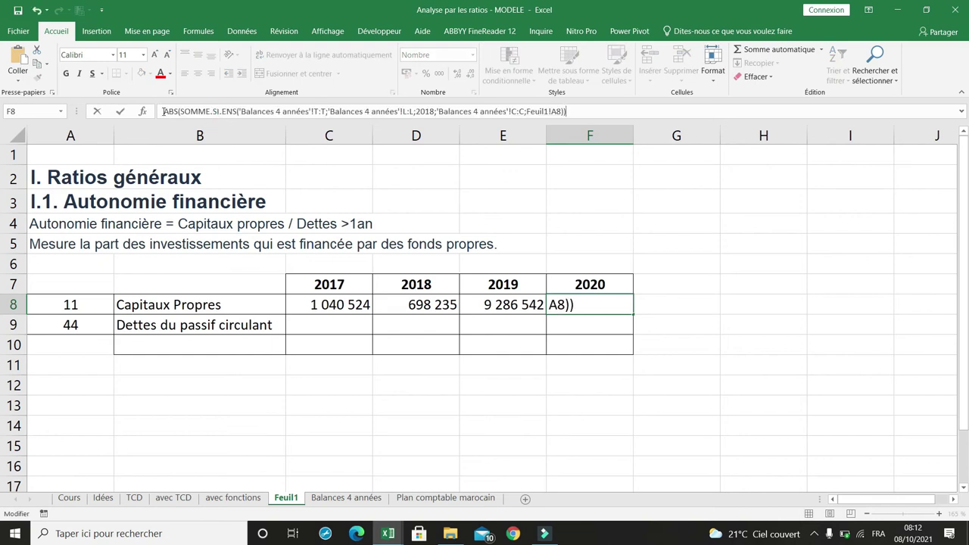
click(434, 110)
key(BackSpace)
key(BackSpace)
text(2)
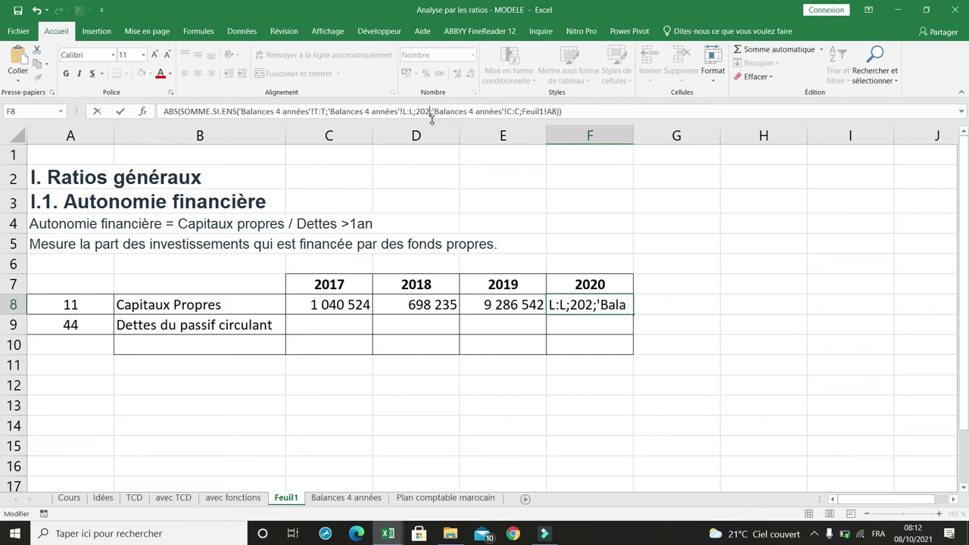
text(0)
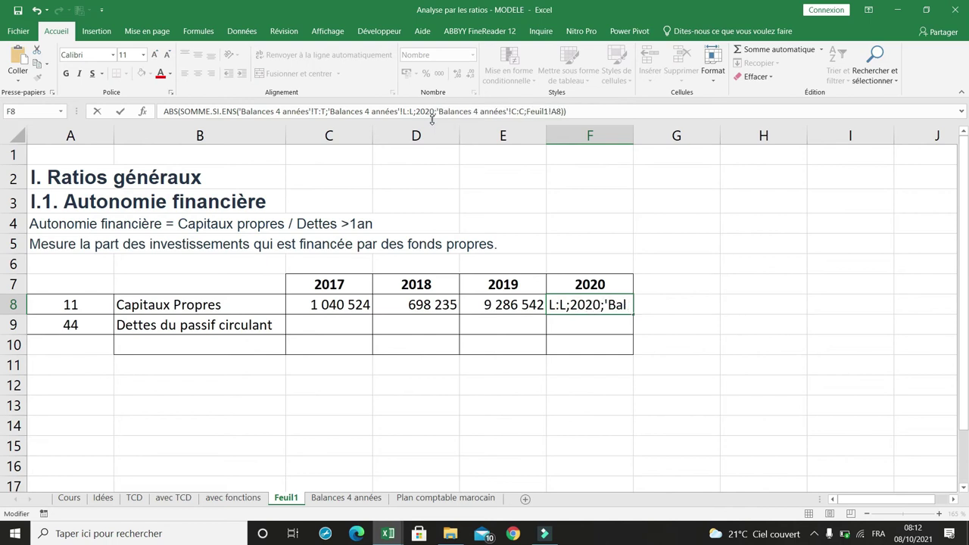
key(Home)
text(=)
key(Return)
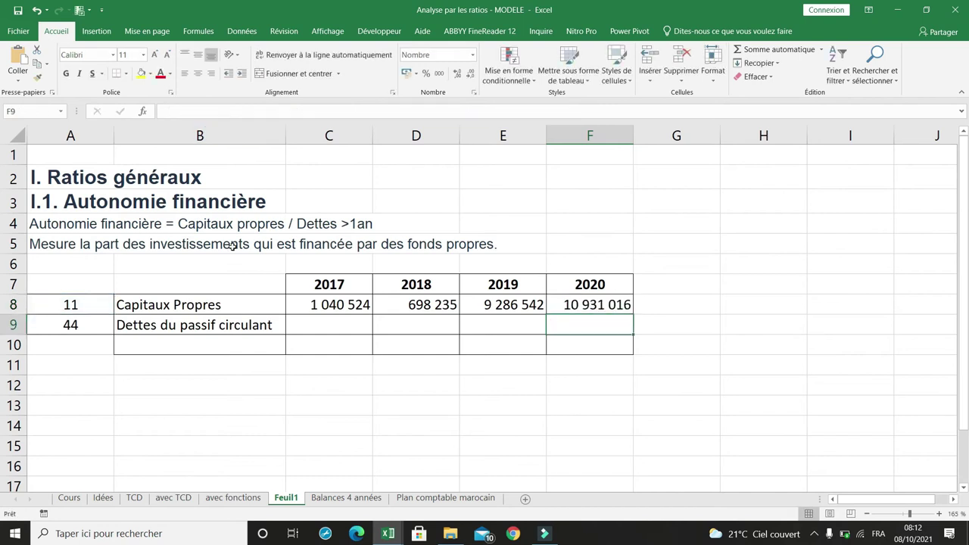
- Fill the formulas of C8:F8 down into row 9 and check the rubrique reference in the C9 formula
click(329, 306)
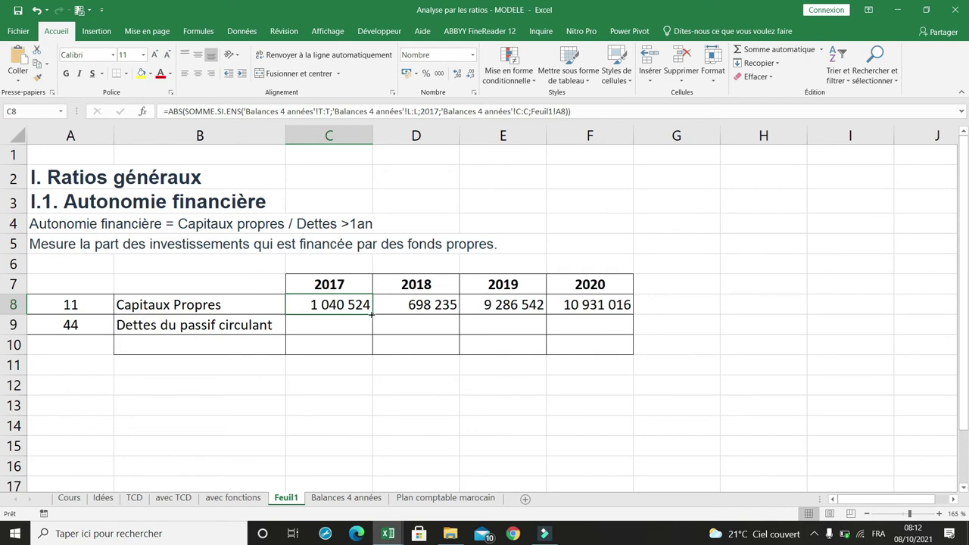
drag(372, 314, 634, 333)
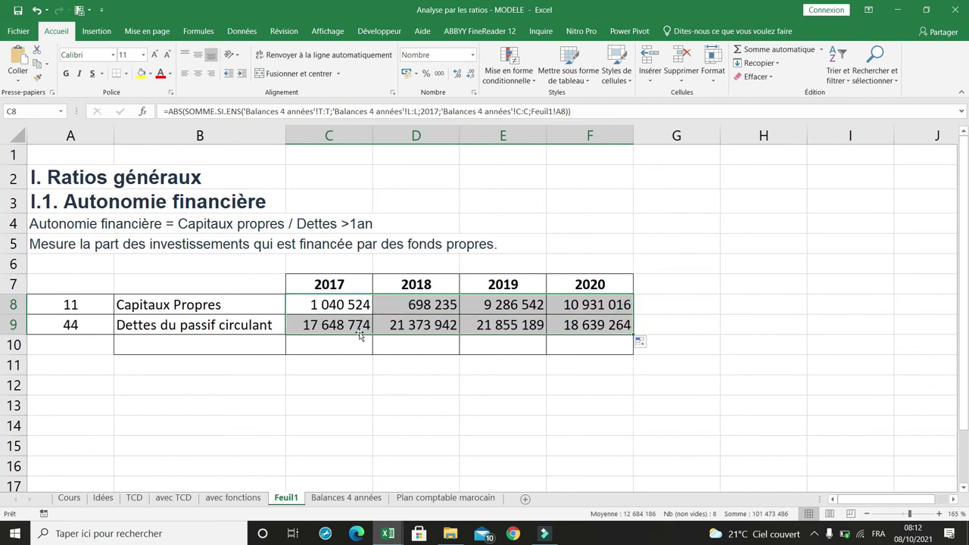
click(323, 325)
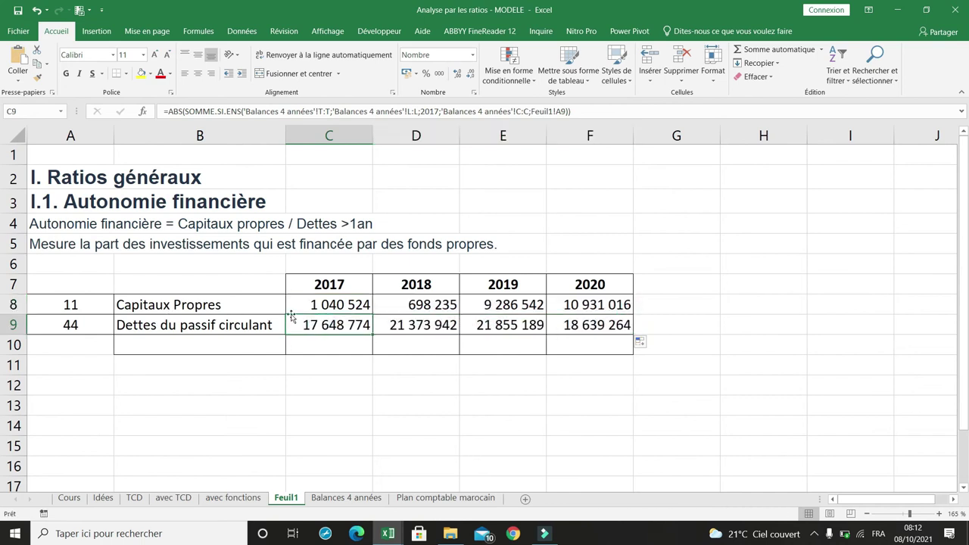
click(334, 304)
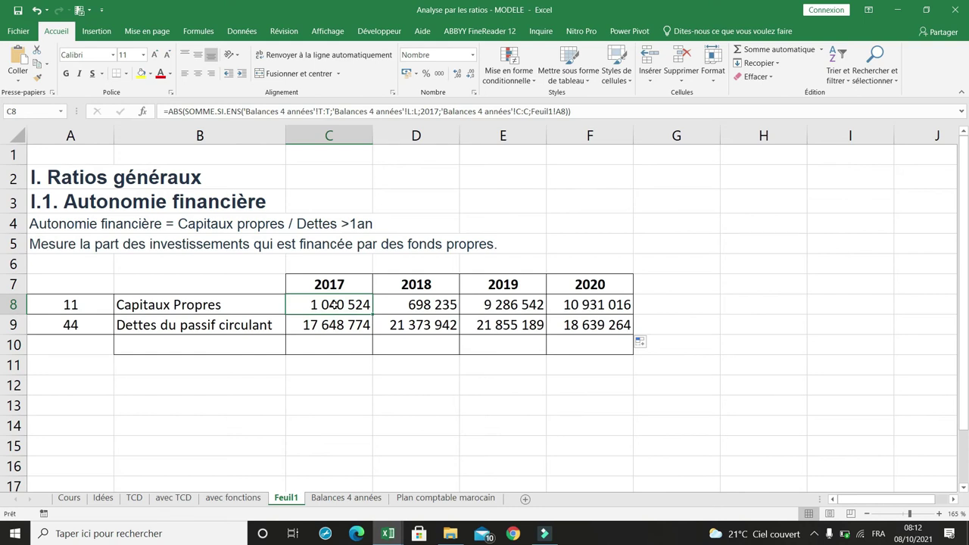
click(335, 325)
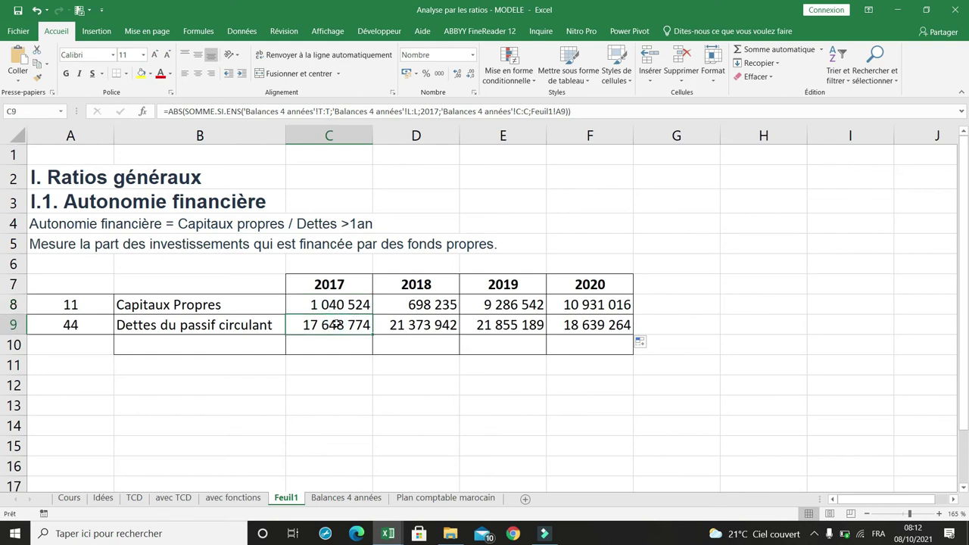
double_click(336, 325)
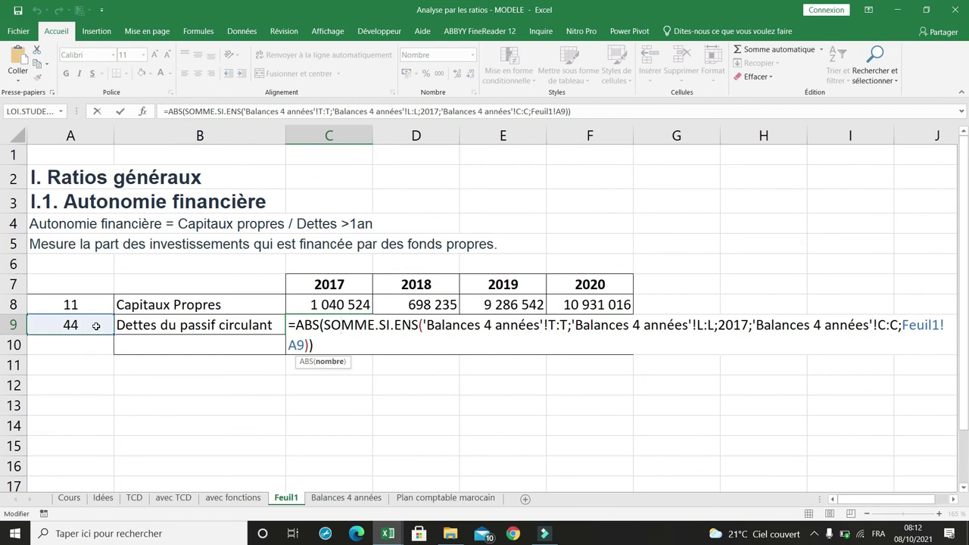
key(Escape)
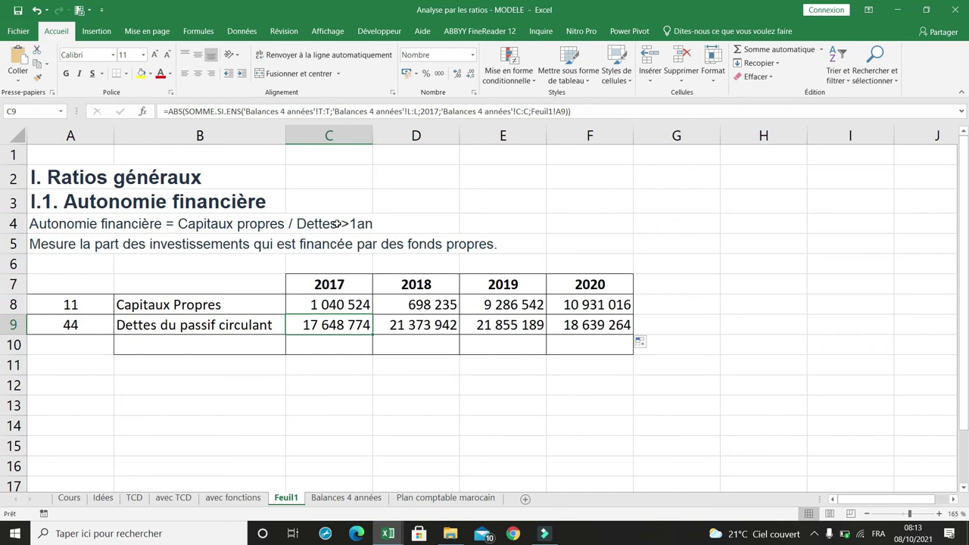
- Change the rubrique code in cell A9 to 14 and check the 2017 formula in C9
click(87, 331)
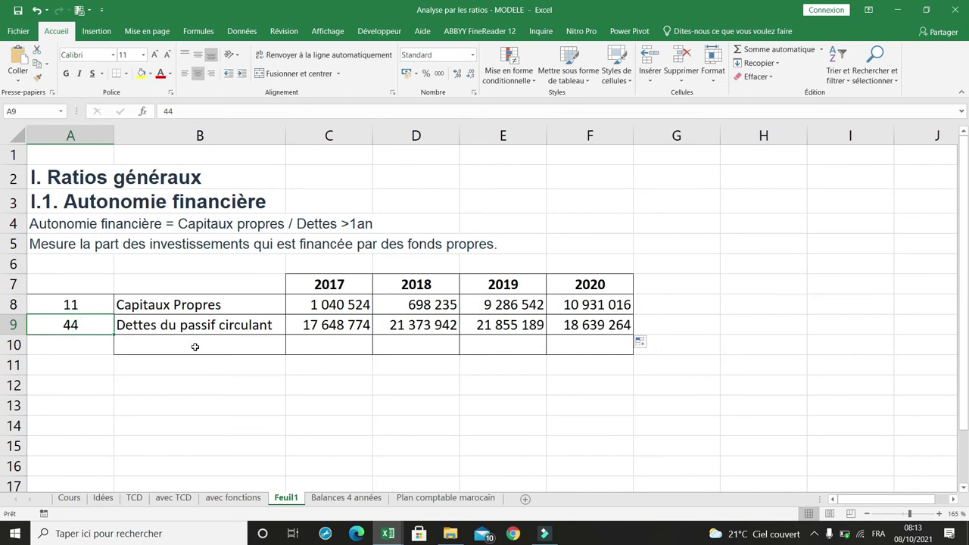
text(14)
key(Return)
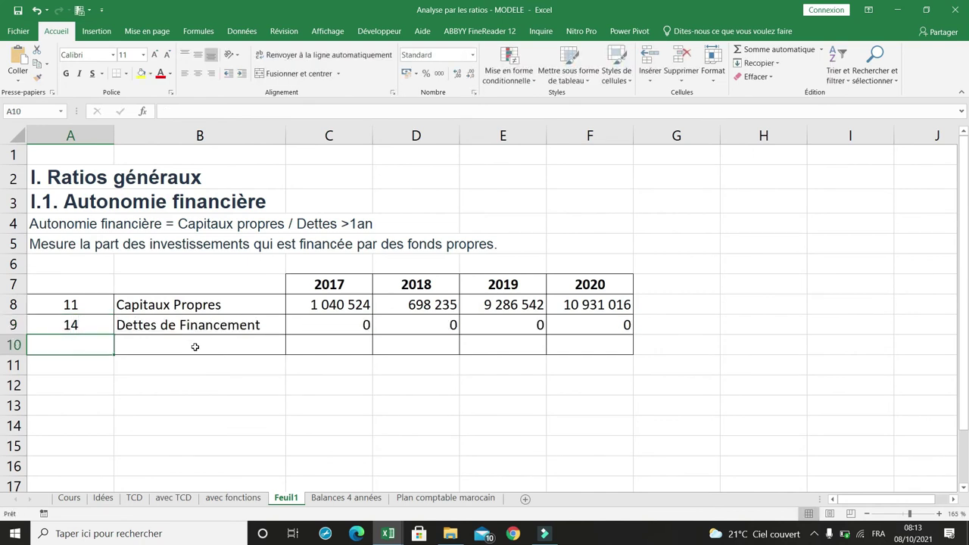
click(343, 327)
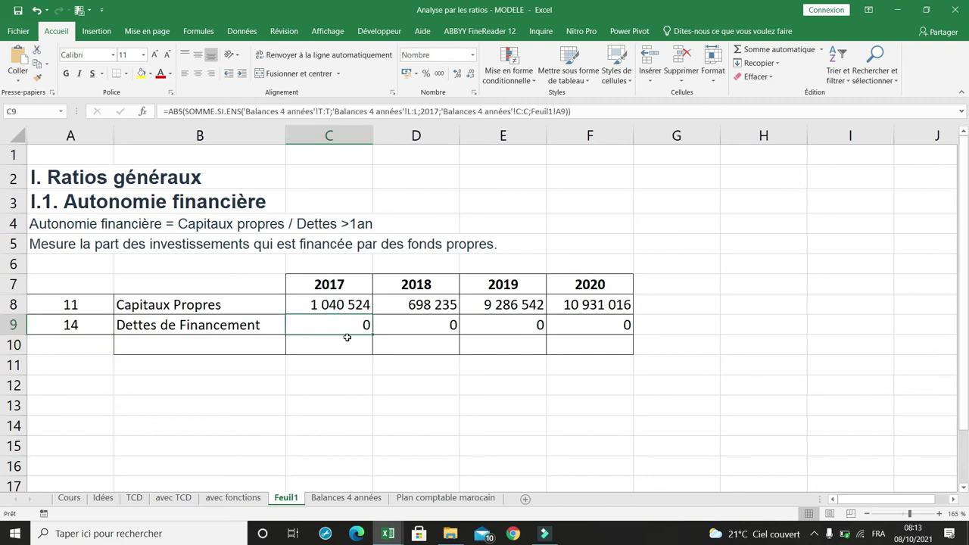
click(340, 349)
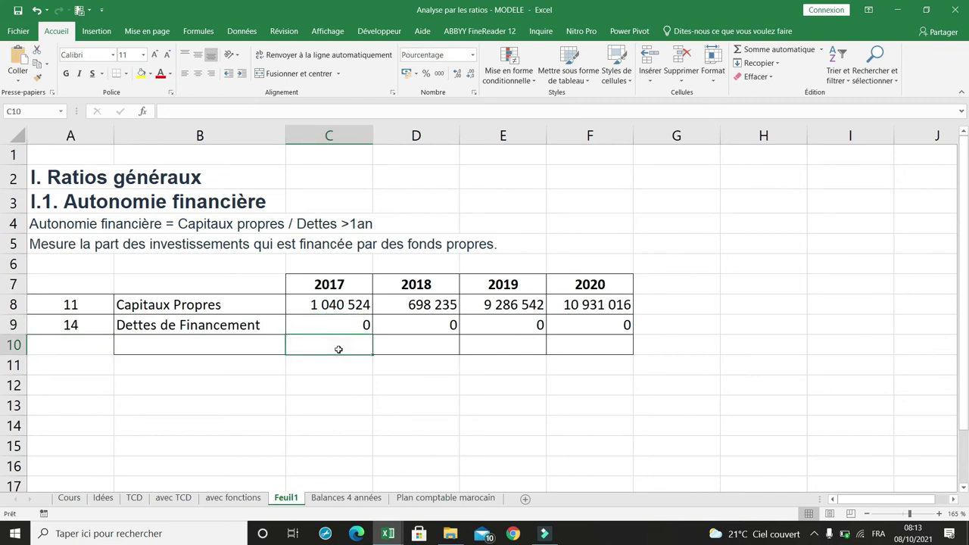
- Copy the words "Autonomie financière" from the text in A4 into cell B10 as the row label
click(71, 220)
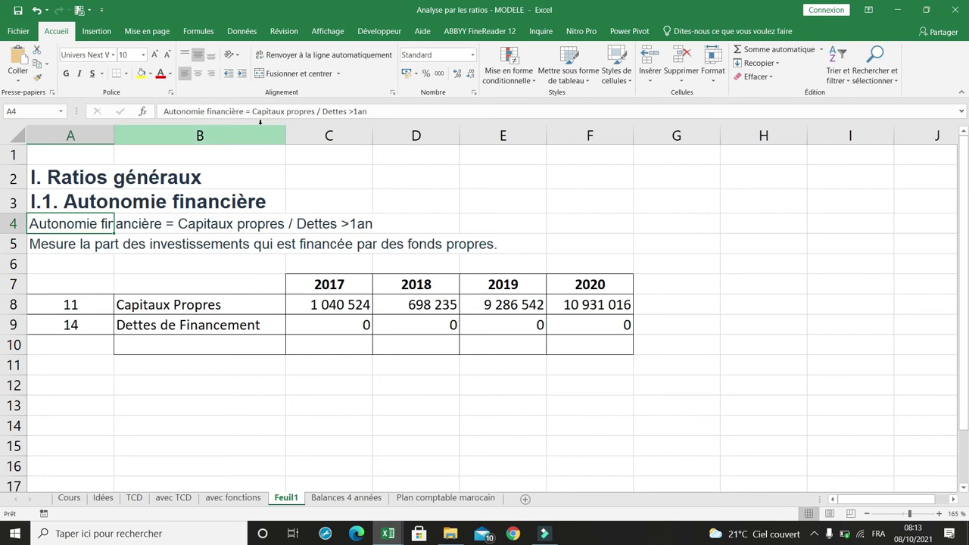
drag(246, 111, 36, 121)
key(ctrl+c)
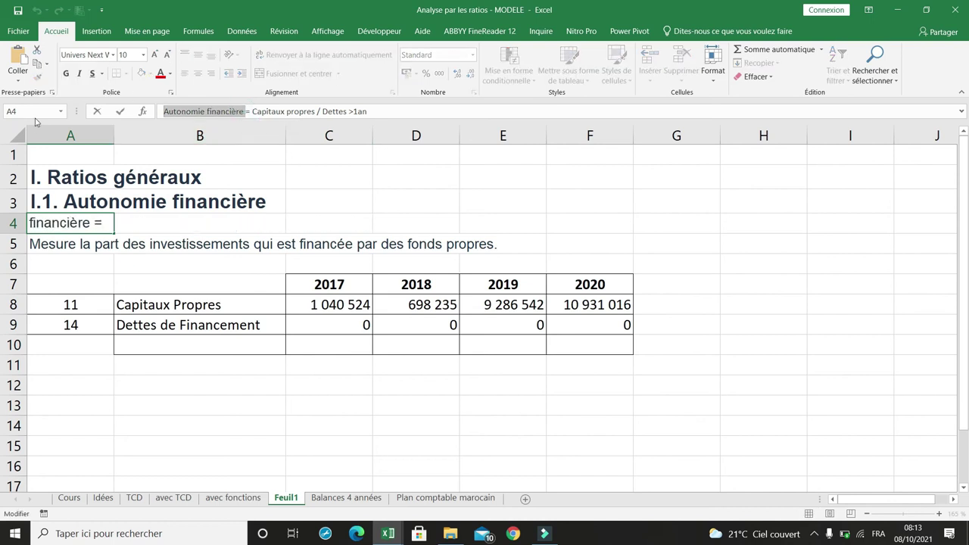
click(173, 345)
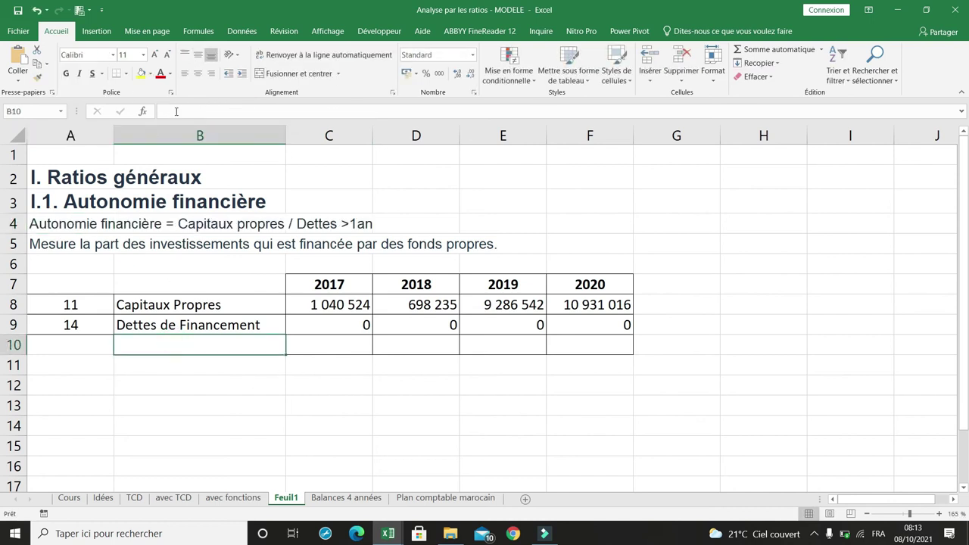
click(177, 112)
key(ctrl+v)
click(274, 410)
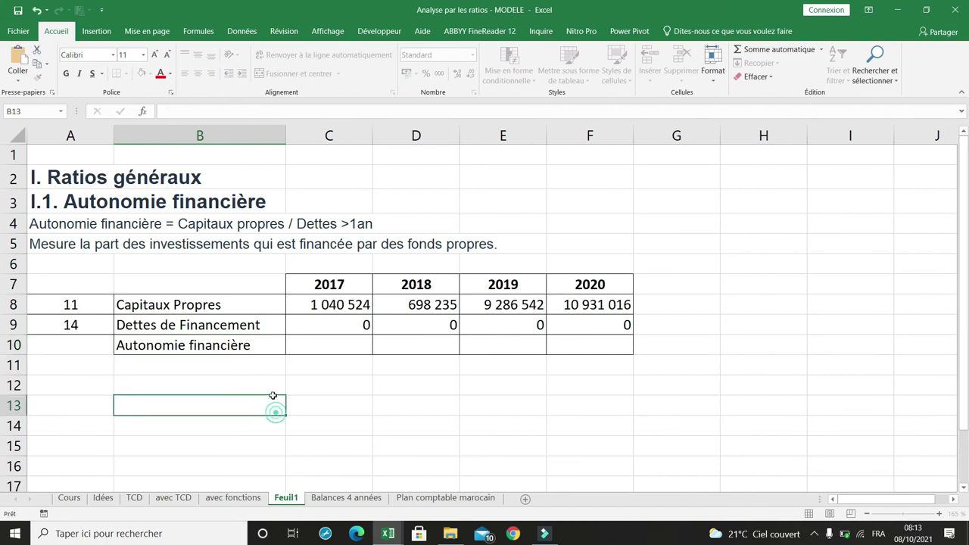
- Enter the formula =C8/C9 in cell C10 to calculate the 2017 financial autonomy ratio
click(319, 341)
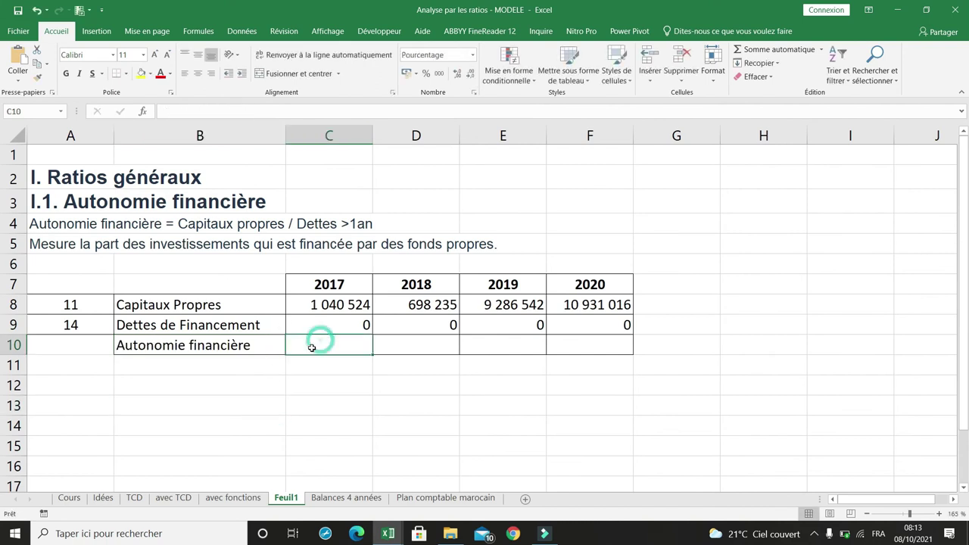
text(=)
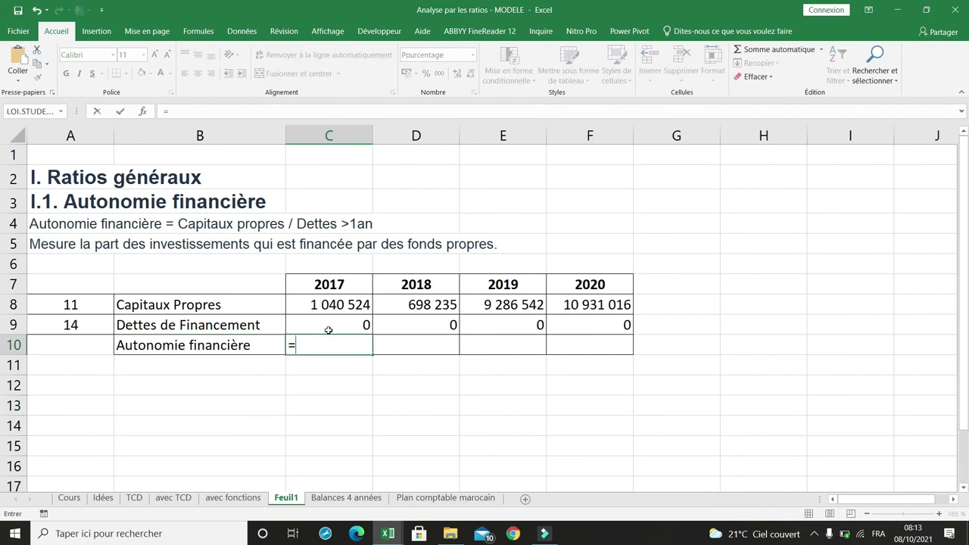
click(331, 305)
text(/)
click(312, 331)
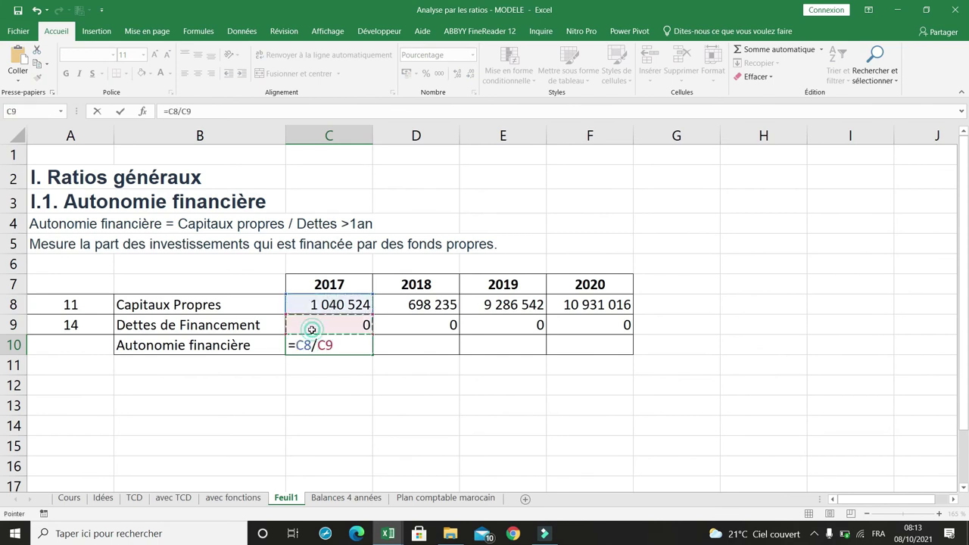
key(Return)
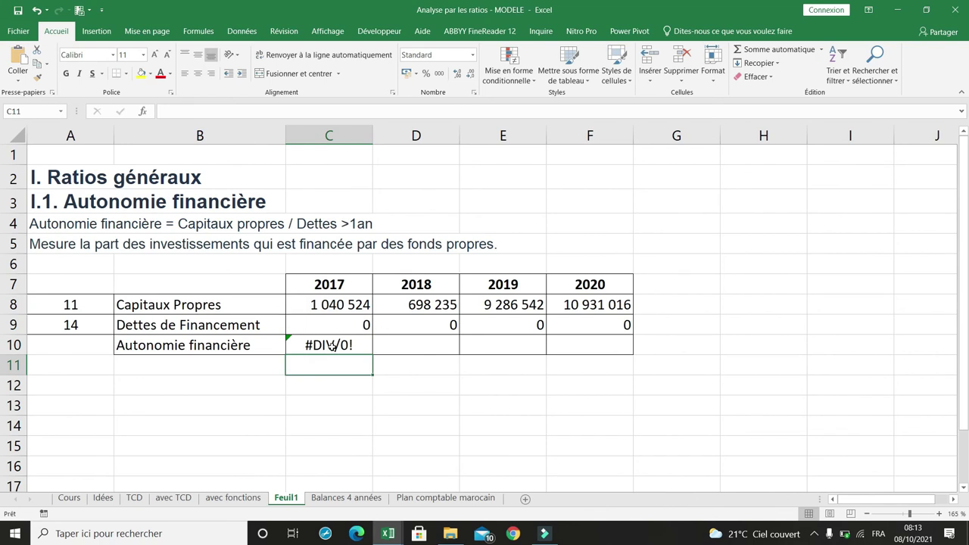
- Wrap the C8/C9 division in cell C10 in the SIERREUR function and add the separator for its error value
click(332, 347)
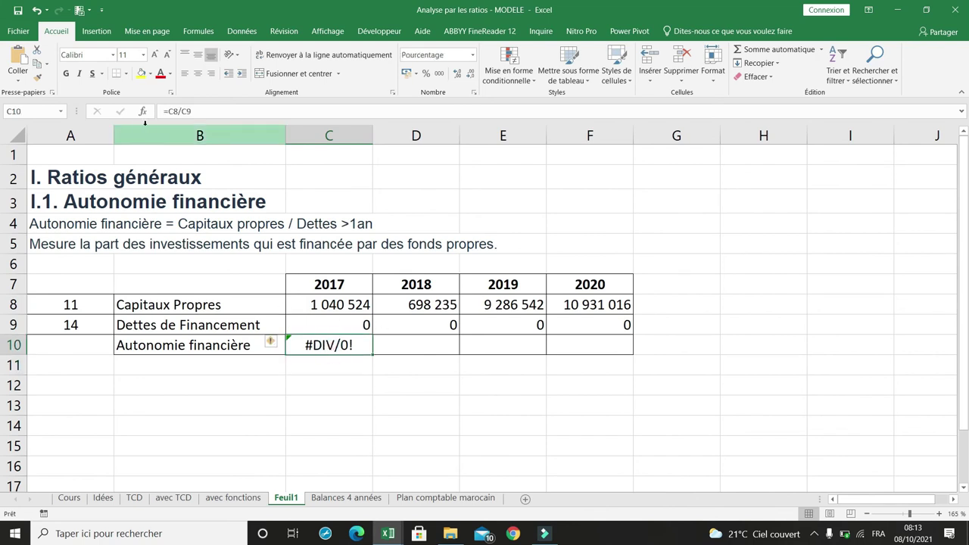
click(165, 112)
text(si)
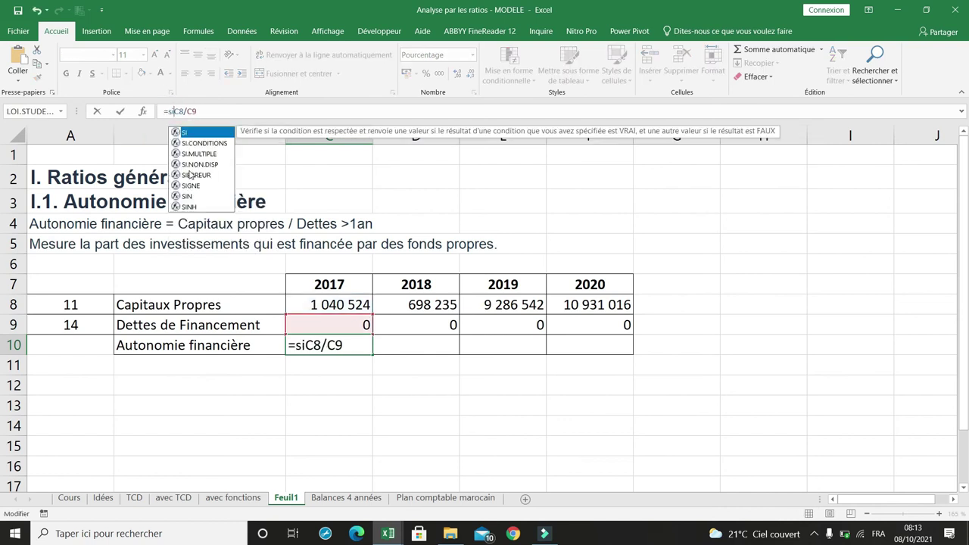
double_click(195, 175)
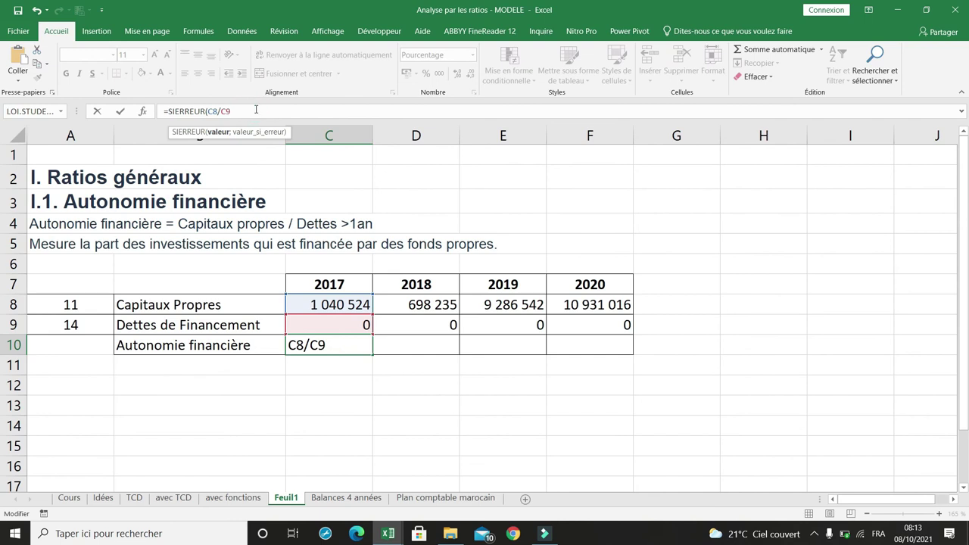
text(;)
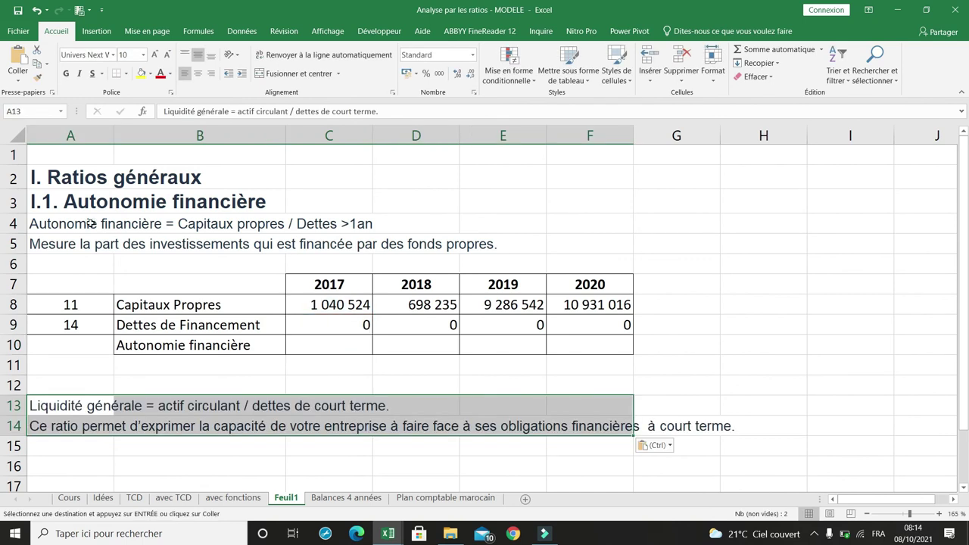
- Select the financial autonomy definition in cell A4
click(87, 223)
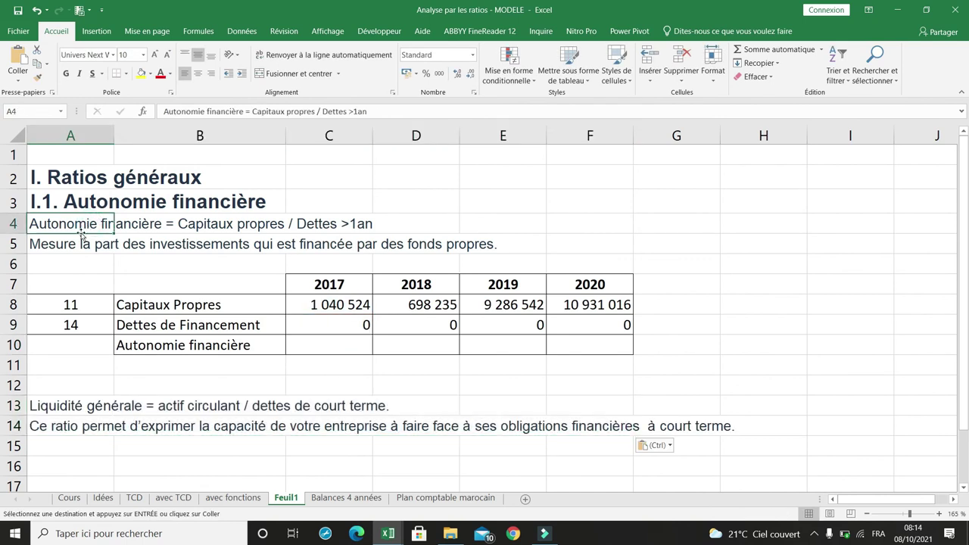